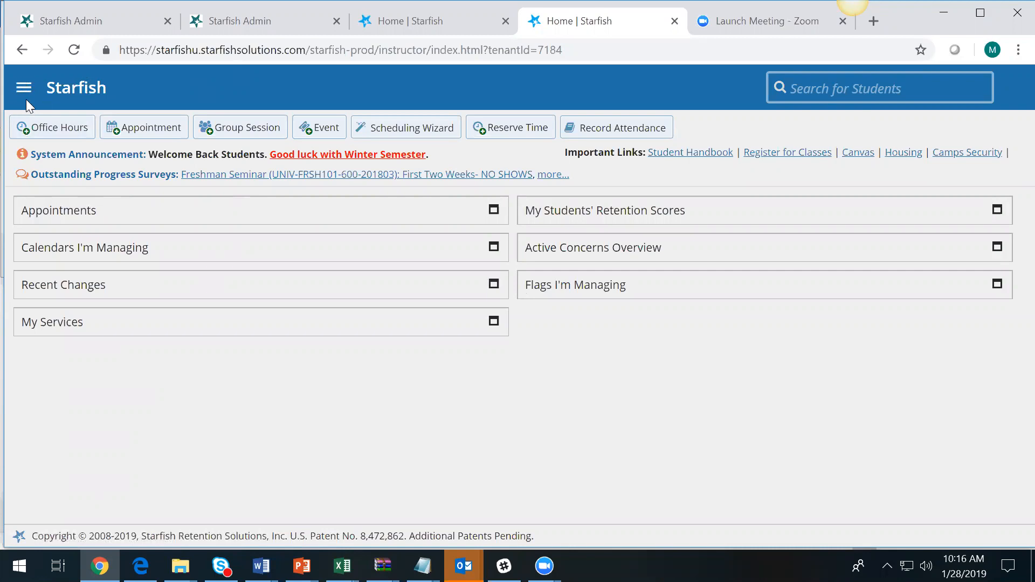
Open the Institutional Profile page of the signed-in account
click(25, 95)
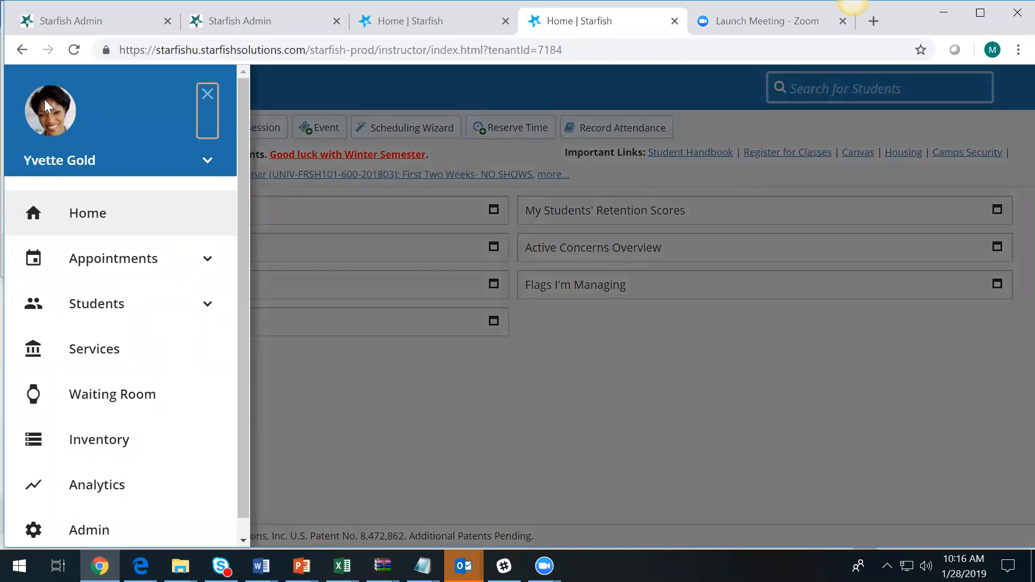
click(207, 161)
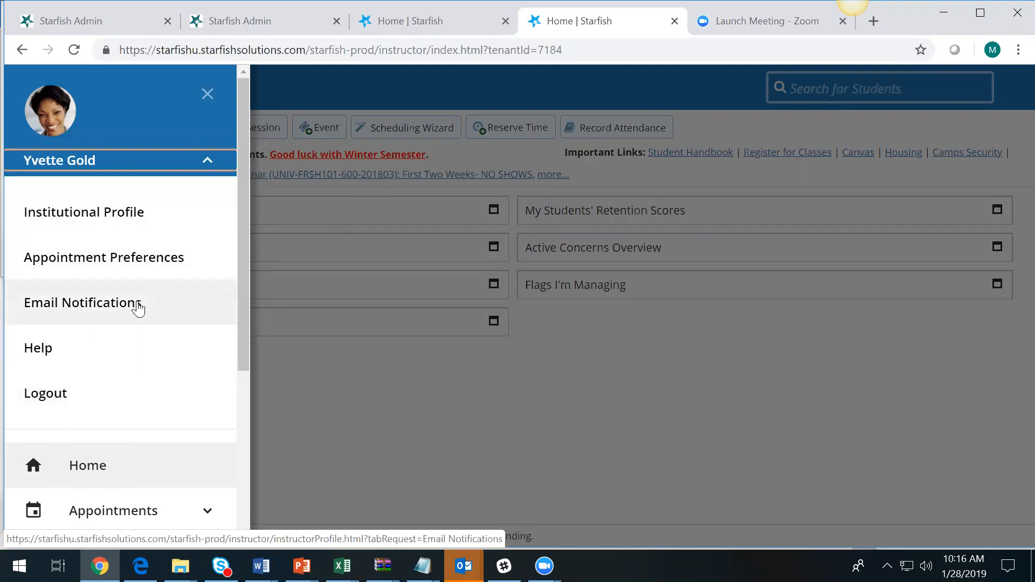
click(124, 224)
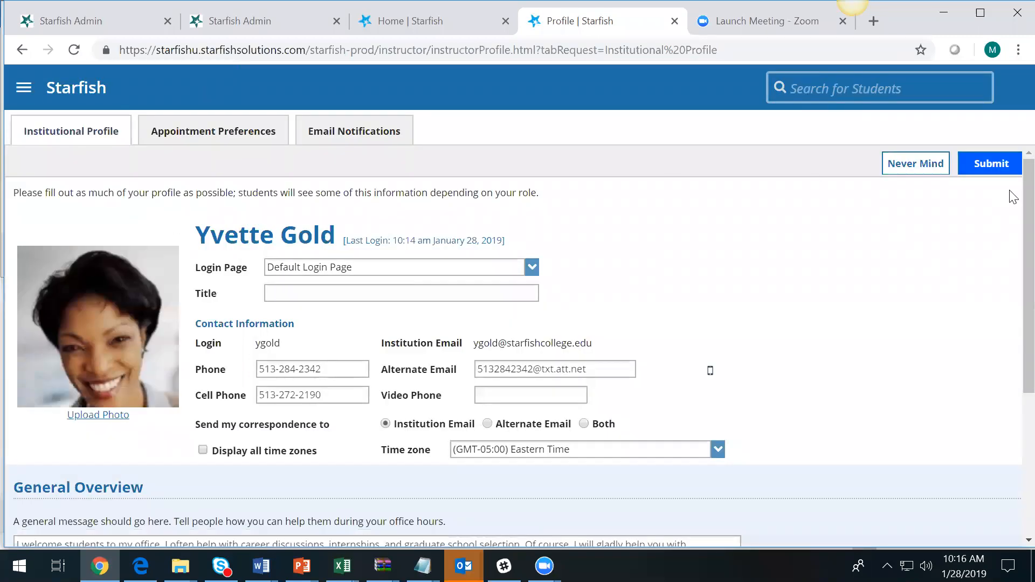
Look at the Login Page choices in the institutional profile, leaving the selection as it is
drag(1024, 191, 1009, 233)
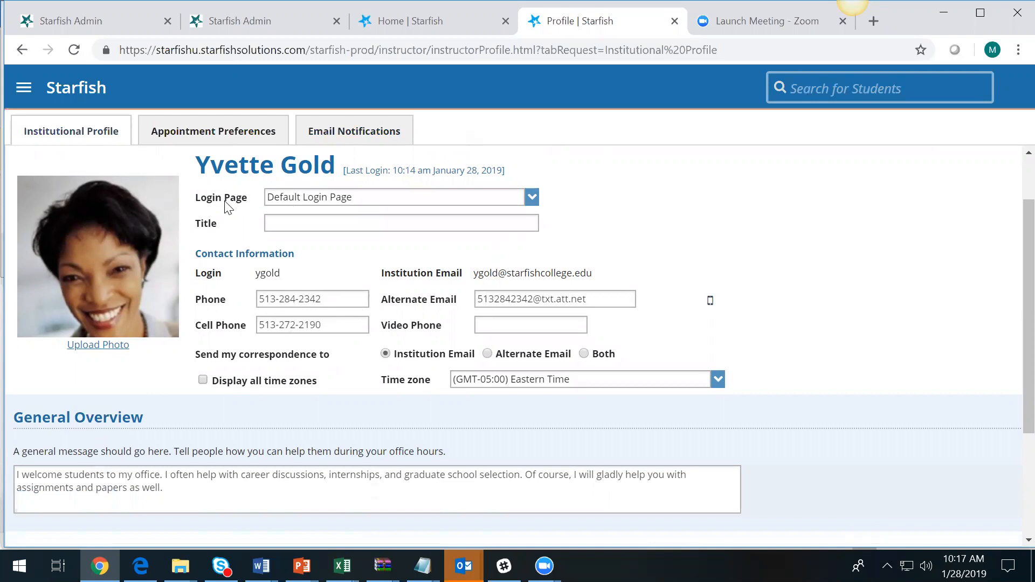
click(285, 201)
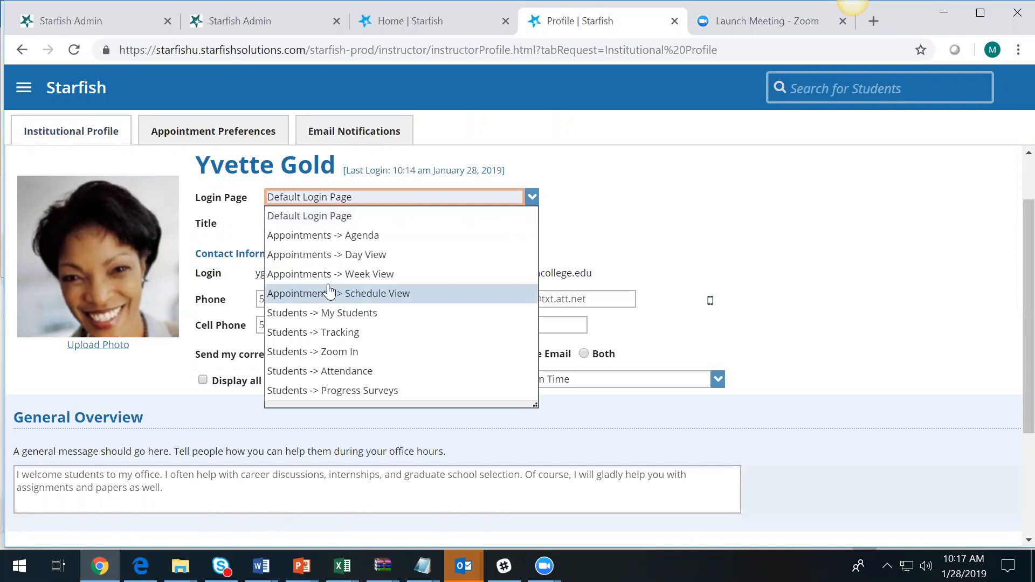
click(681, 202)
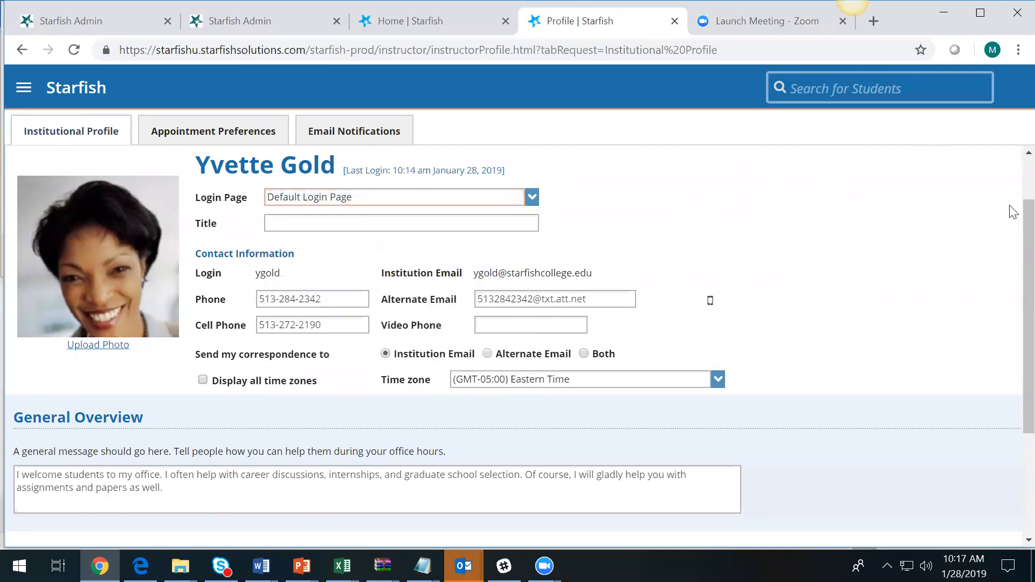
Review the profile's contact information, correspondence and time zone settings, General Overview and My Biography sections
scroll(1012, 246, down, 2)
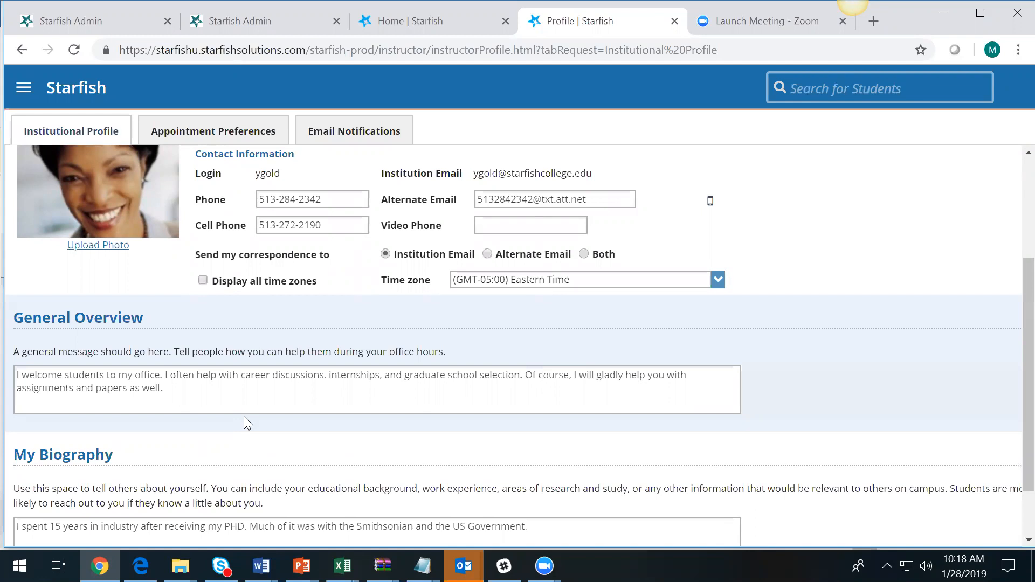
scroll(1009, 401, down, 1)
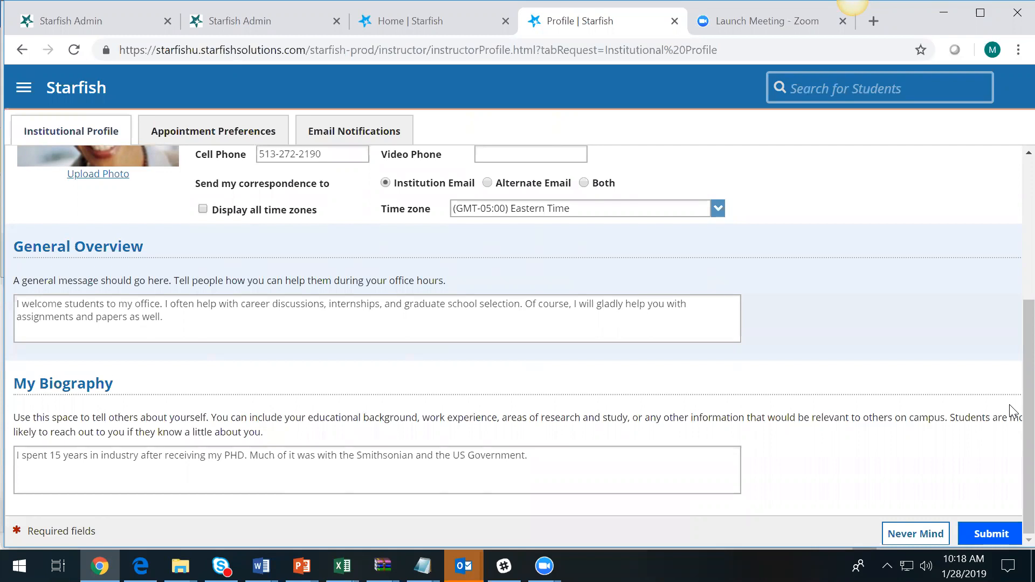
scroll(1009, 318, up, 5)
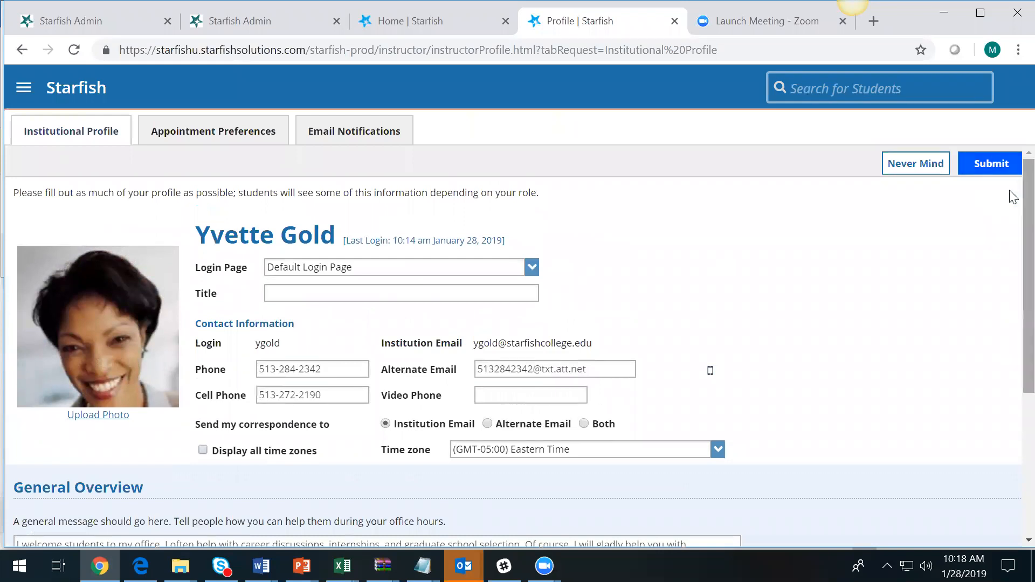
scroll(1012, 263, down, 2)
scroll(1010, 324, down, 3)
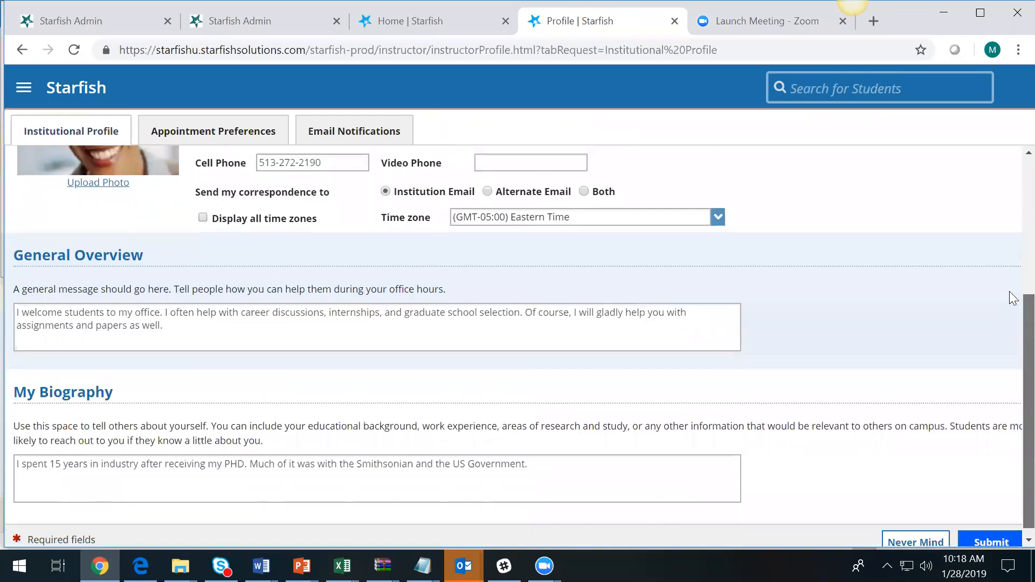
scroll(1010, 307, up, 3)
scroll(1012, 217, up, 2)
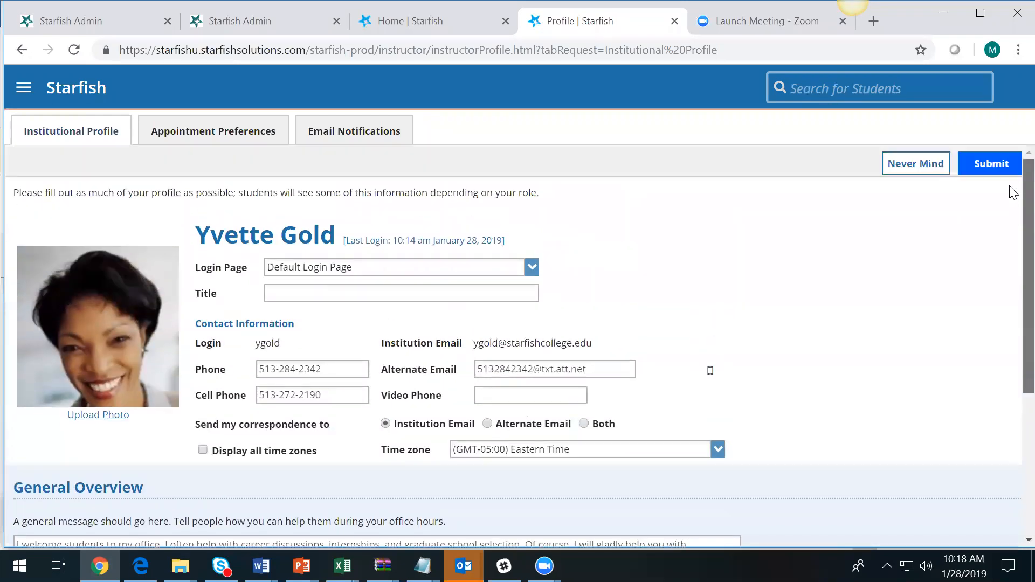
Open the Appointment Preferences and look at the available minimum appointment lengths without changing the selection
click(251, 146)
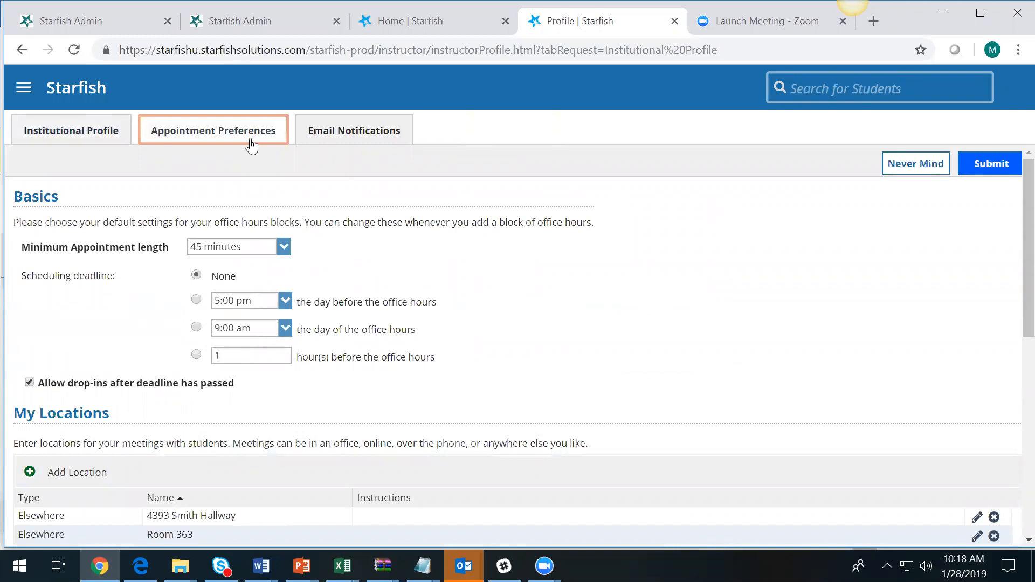
click(253, 247)
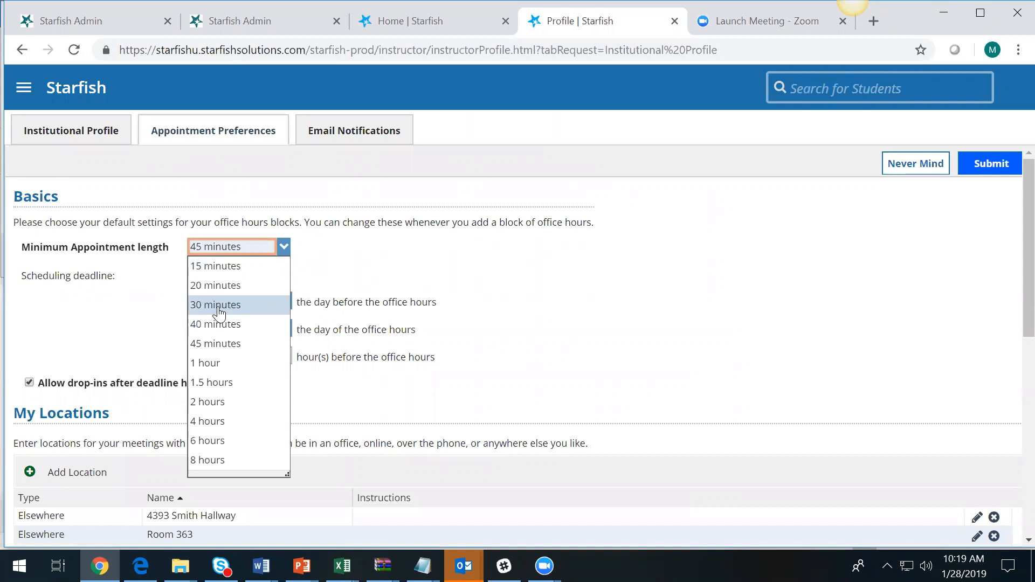
click(417, 257)
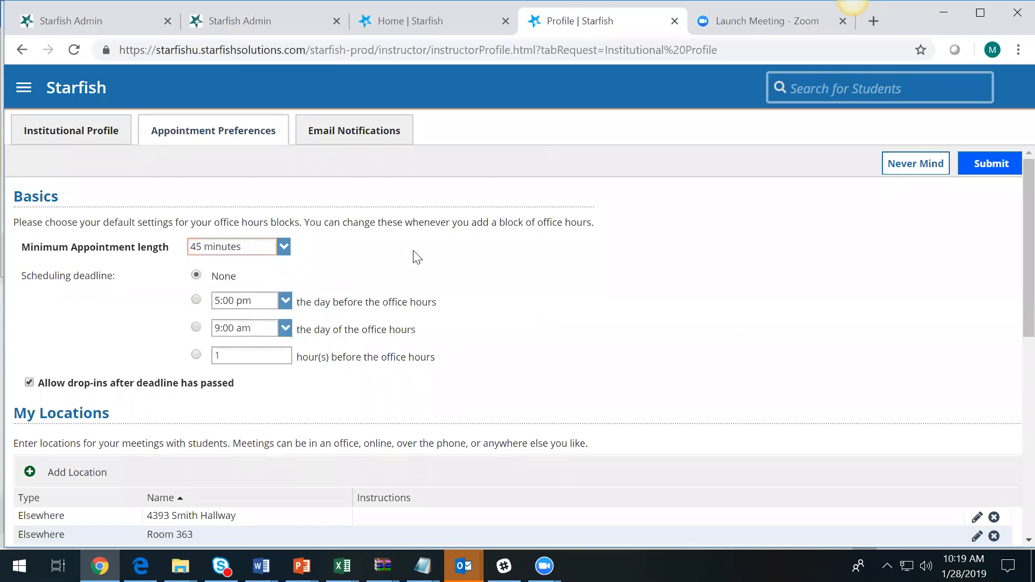
click(235, 250)
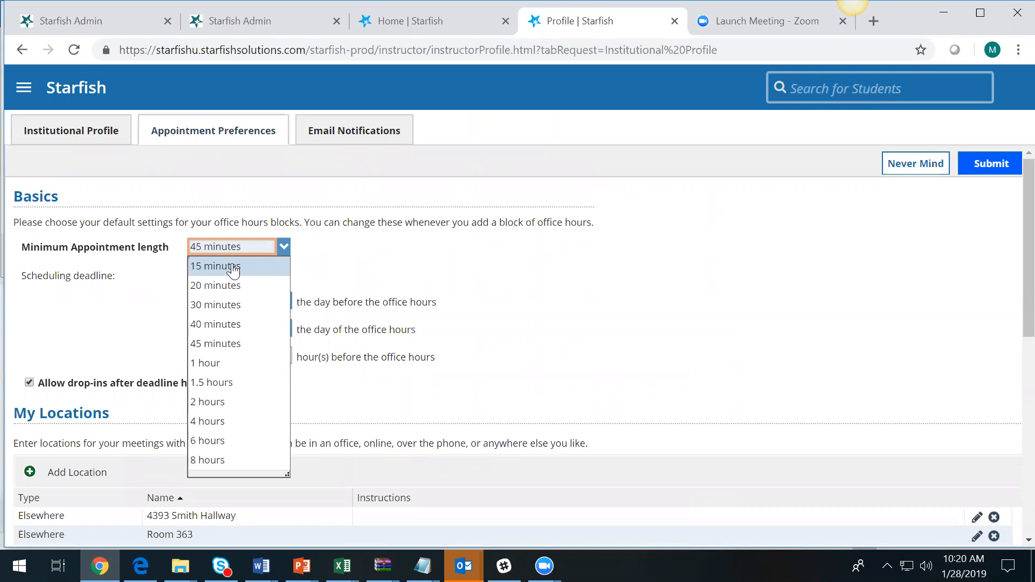
click(408, 273)
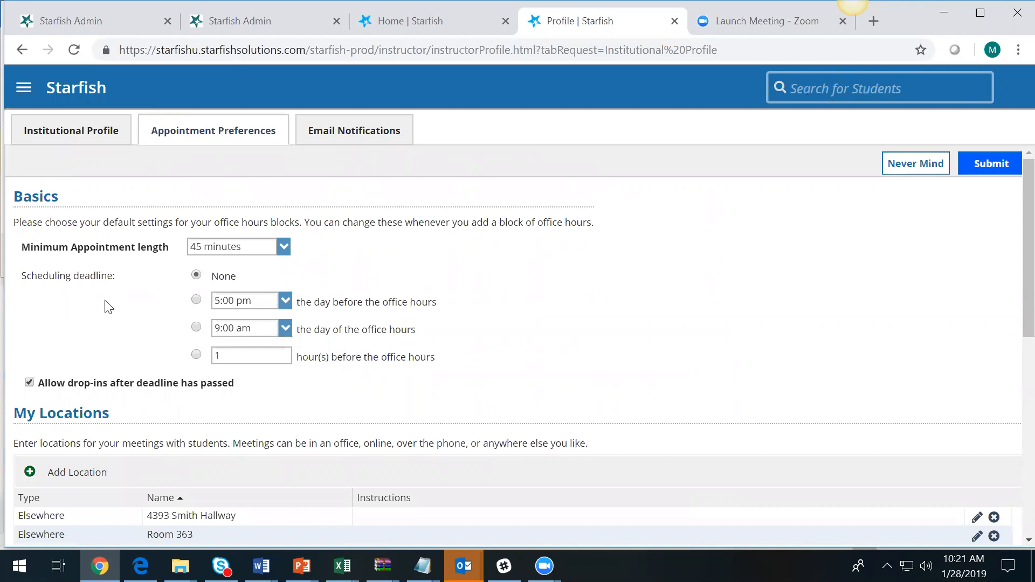
Set the default scheduling deadline to 1 hour before the office hours
click(197, 300)
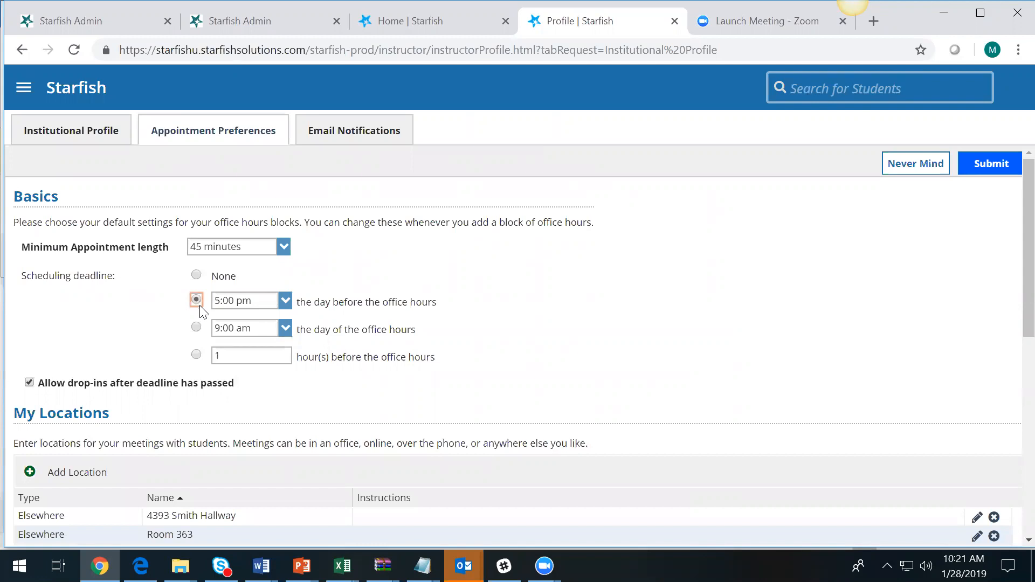
click(197, 328)
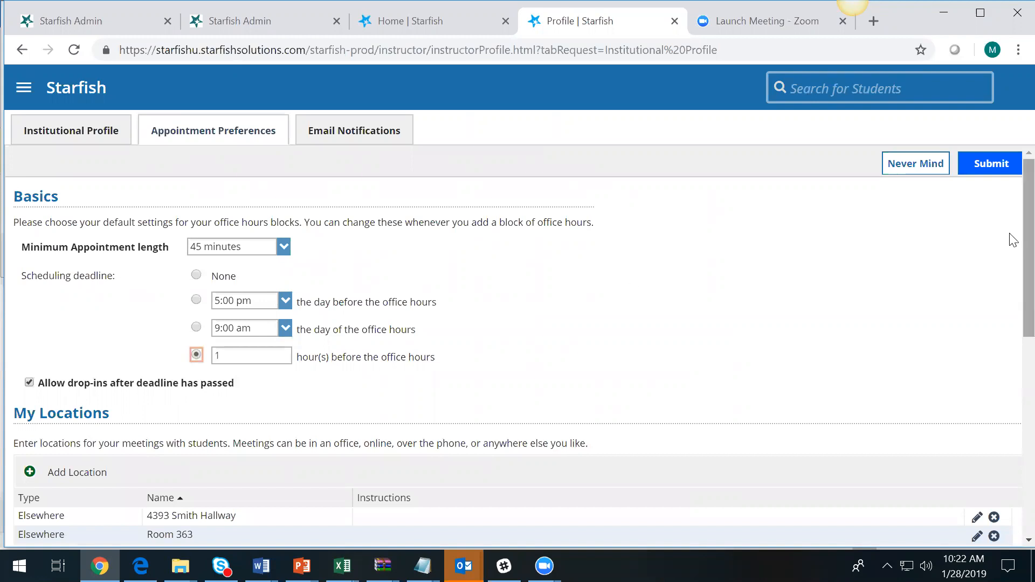
scroll(1013, 263, down, 1)
scroll(1013, 263, down, 1)
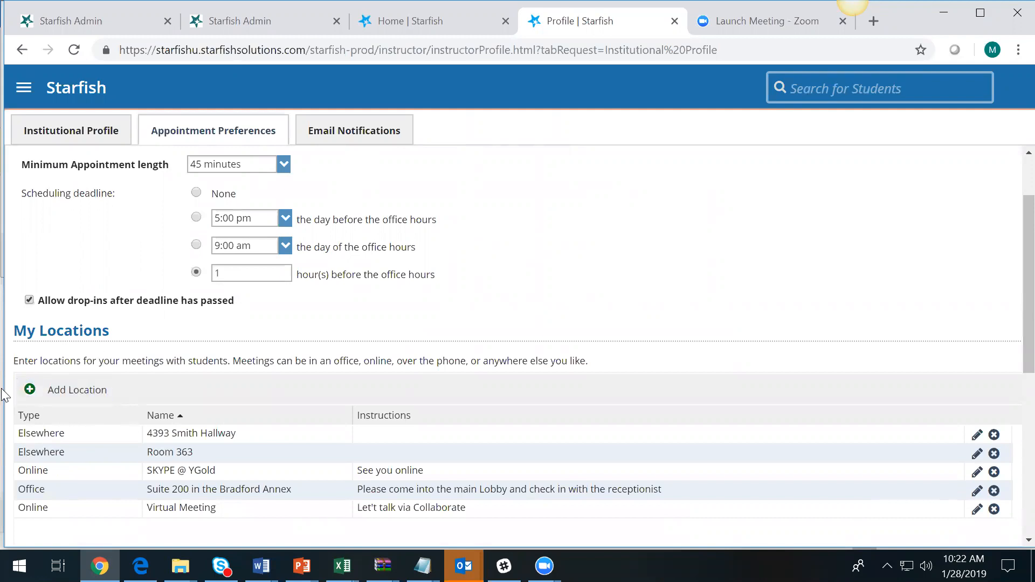
click(43, 392)
click(502, 259)
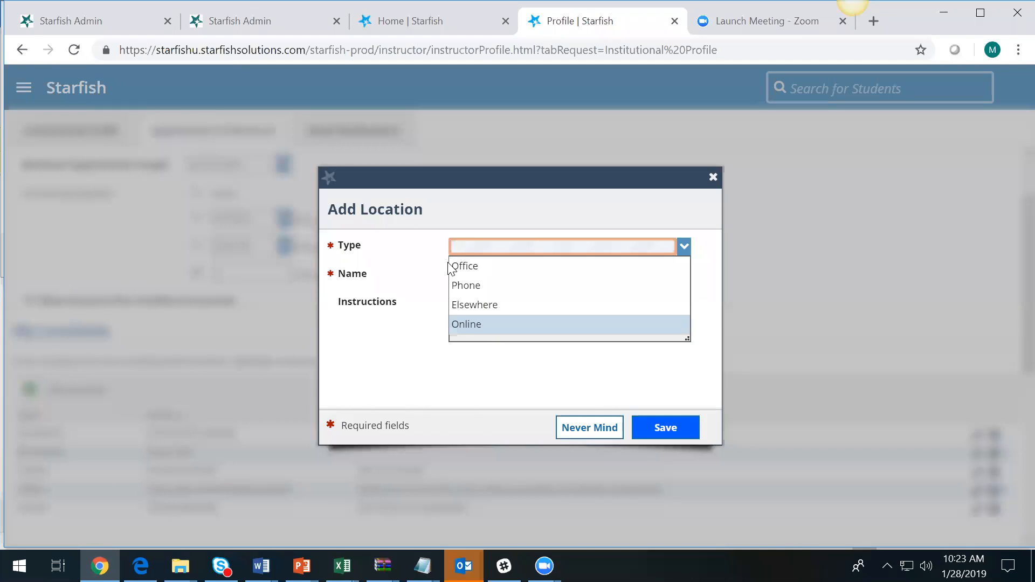
click(463, 325)
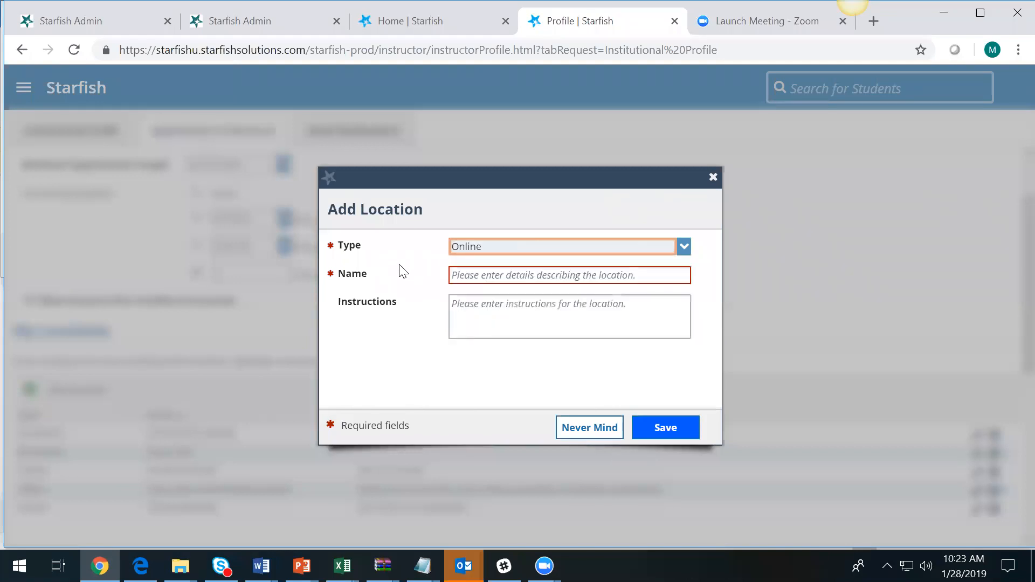
click(602, 428)
Examine the Calendar Managers section and its form for adding a manager, closing the form without adding anyone
scroll(1012, 353, down, 3)
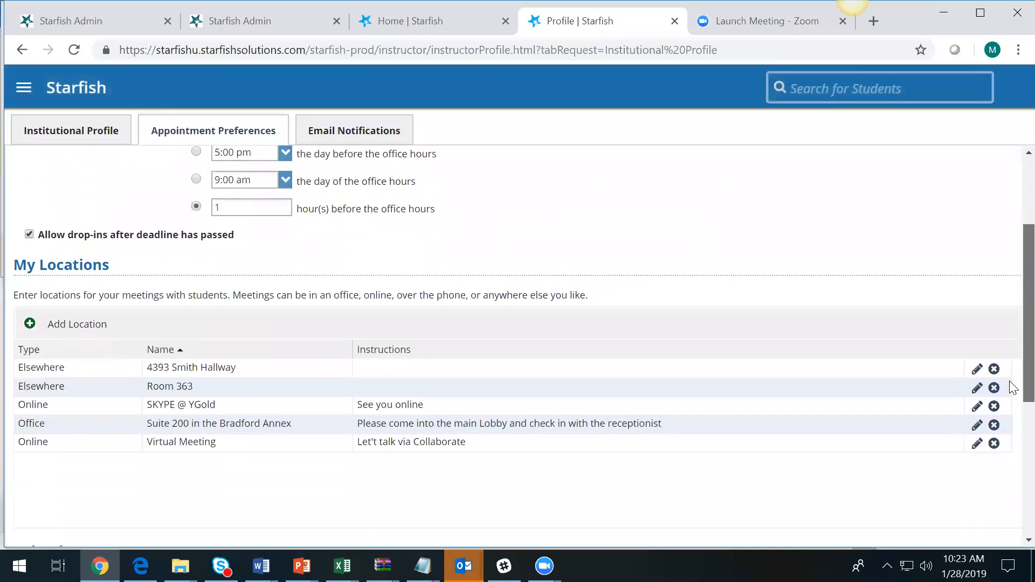
scroll(1007, 432, down, 3)
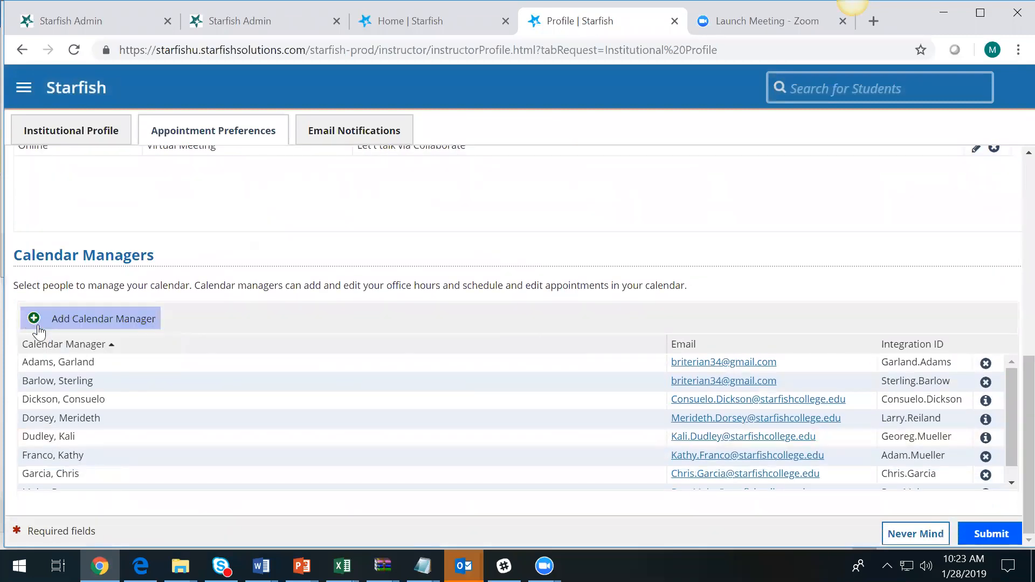
click(53, 323)
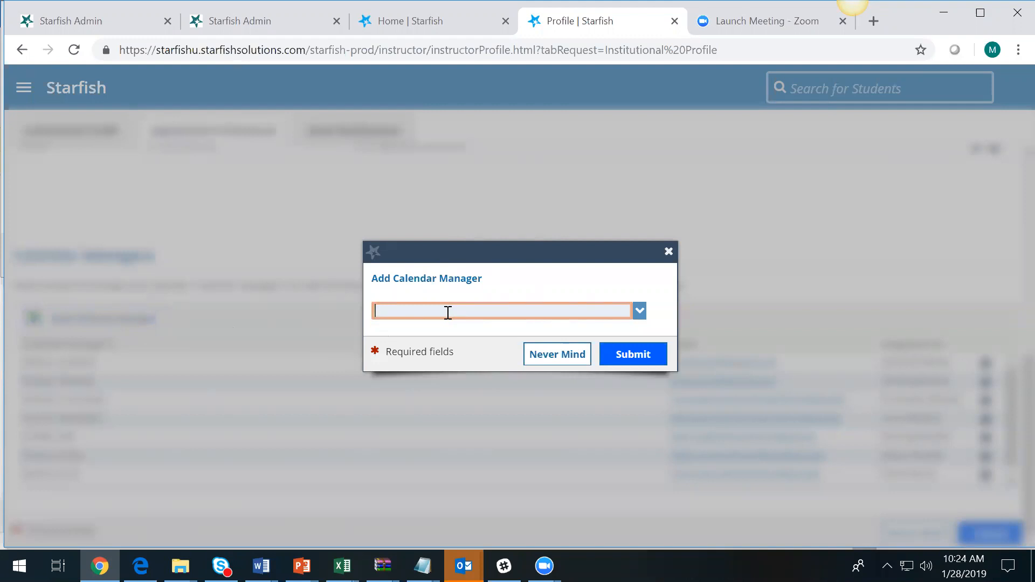
click(541, 360)
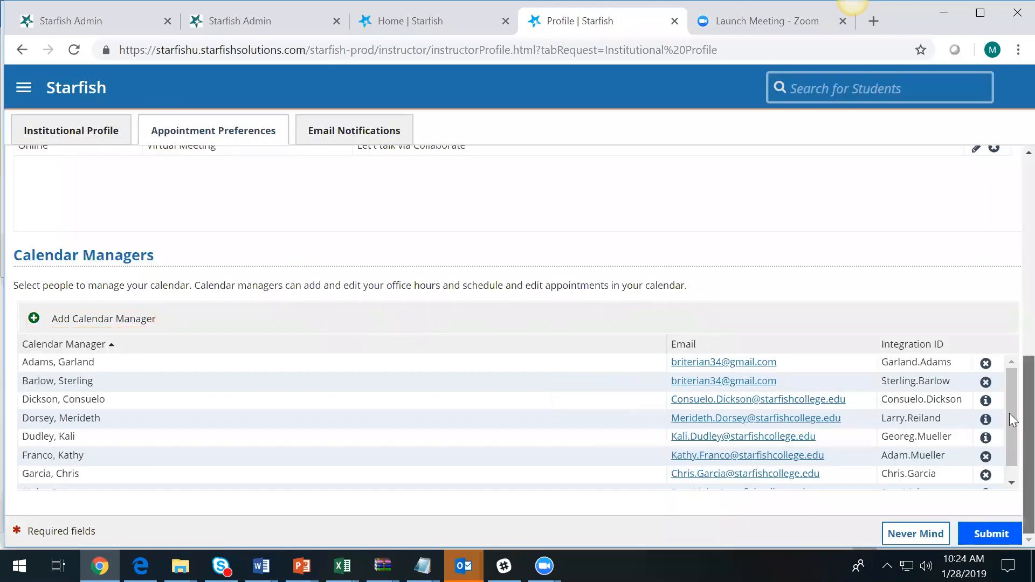
mouse_move(1009, 428)
mouse_down()
mouse_move(1009, 381)
mouse_move(1009, 433)
mouse_up()
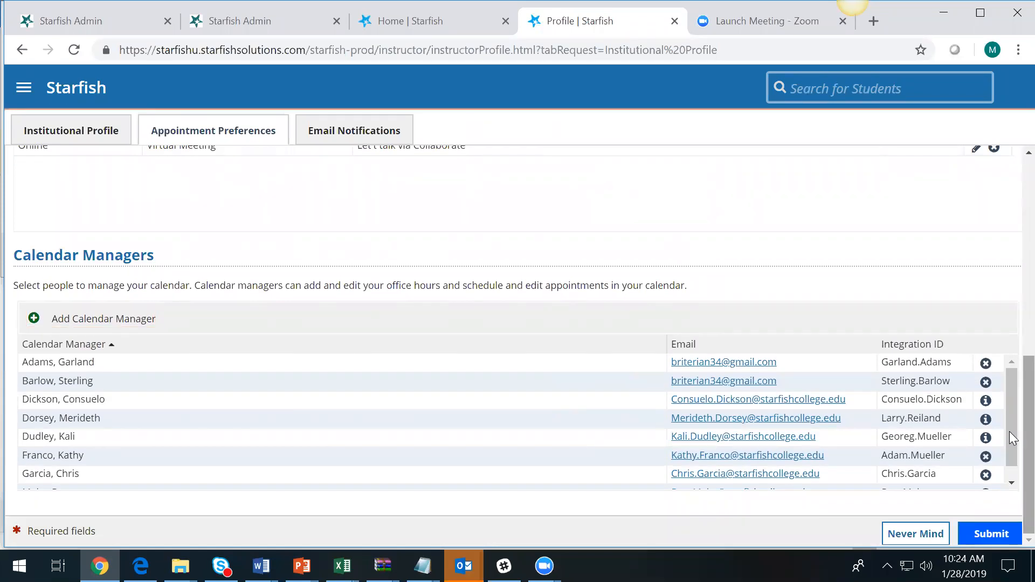
drag(1010, 432, 1012, 223)
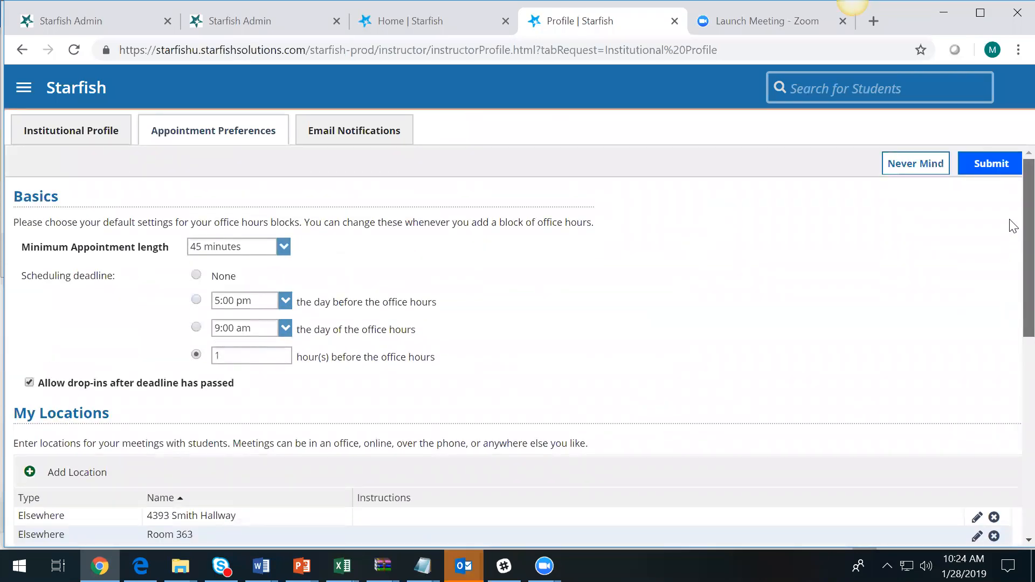
mouse_move(1009, 219)
mouse_down()
mouse_move(993, 433)
mouse_move(1009, 231)
mouse_up()
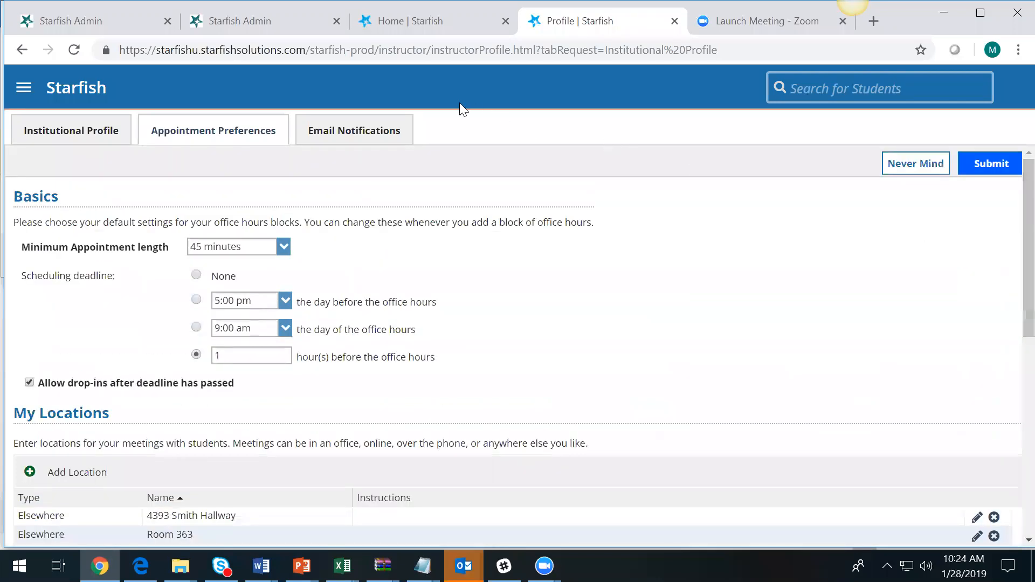
Open the Email Notifications settings and look at the day choices for planning reminders and the minute choices for appointment alerts
click(374, 139)
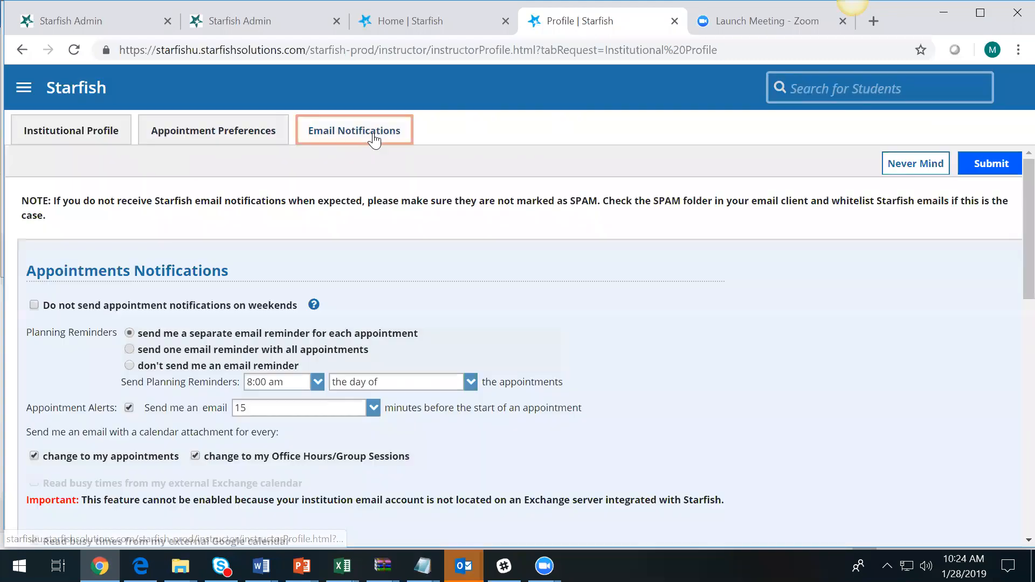
drag(1009, 254, 1009, 285)
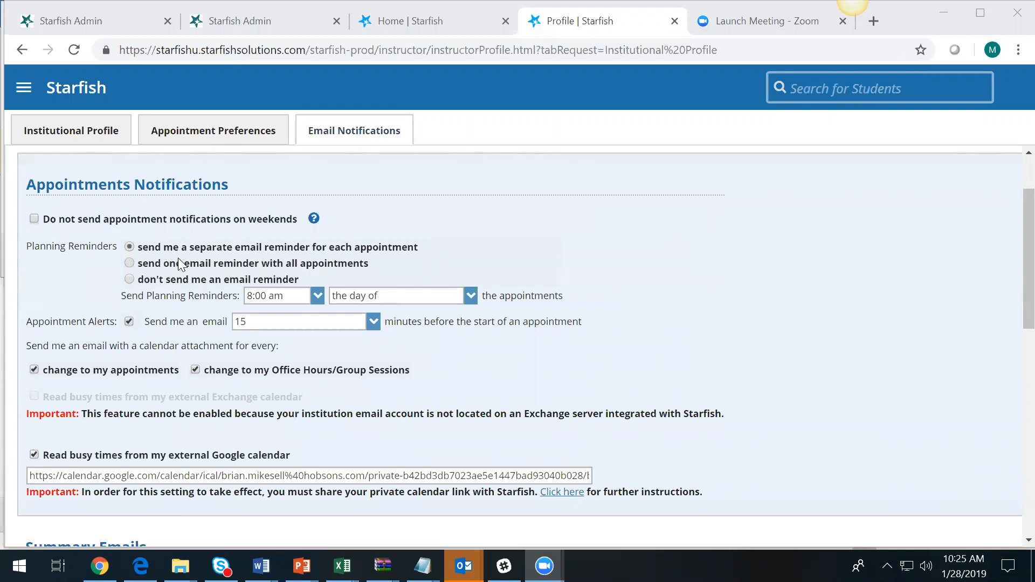
click(372, 297)
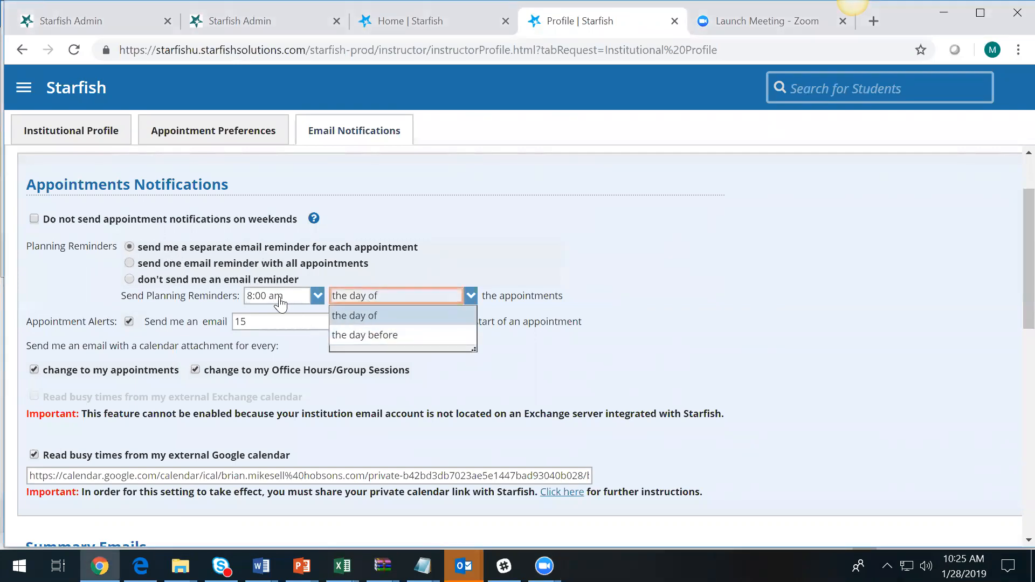
click(578, 242)
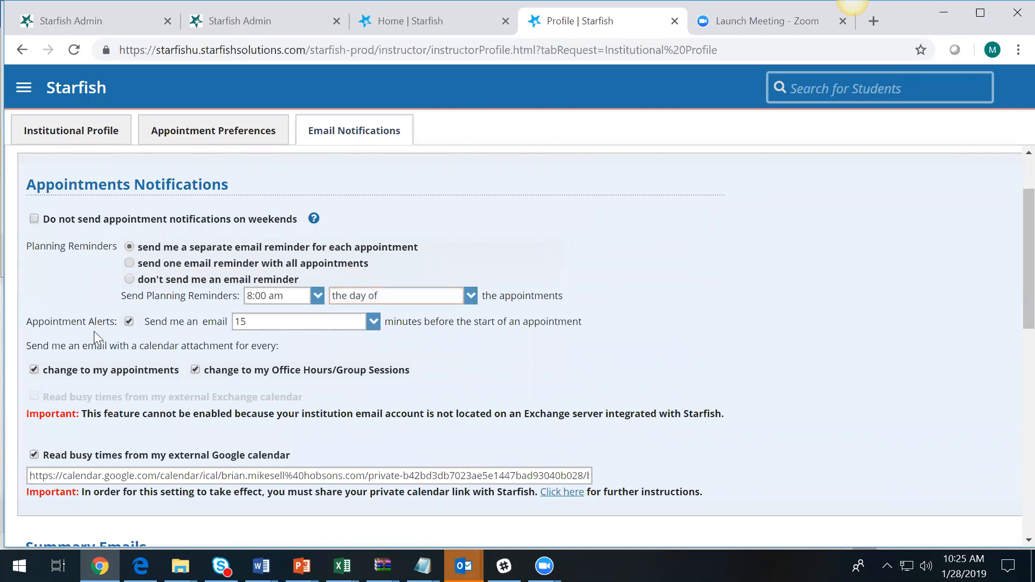
click(264, 323)
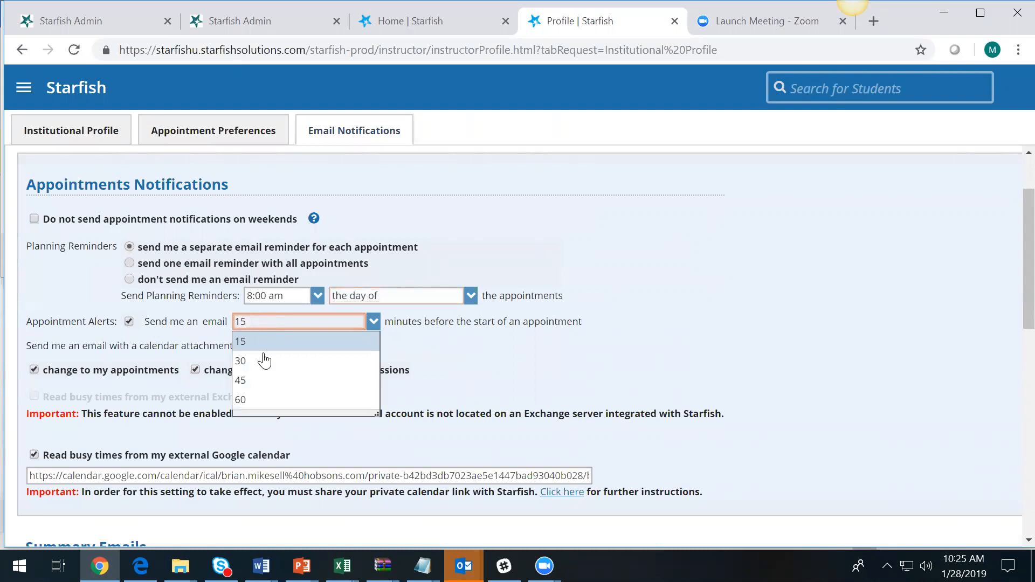
click(565, 322)
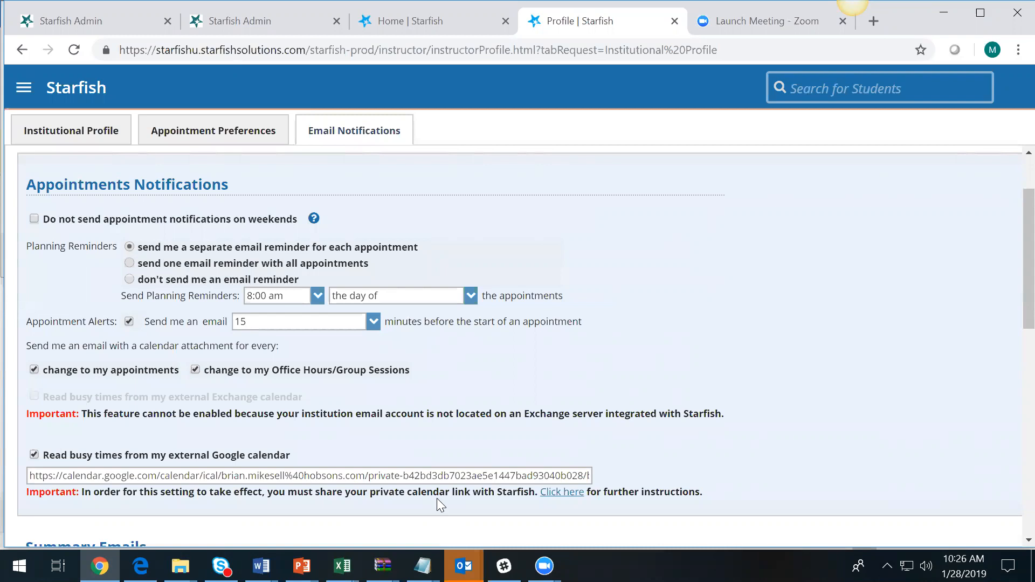
Read through the instructions for sharing a private Google Calendar link with Starfish and close them
click(560, 493)
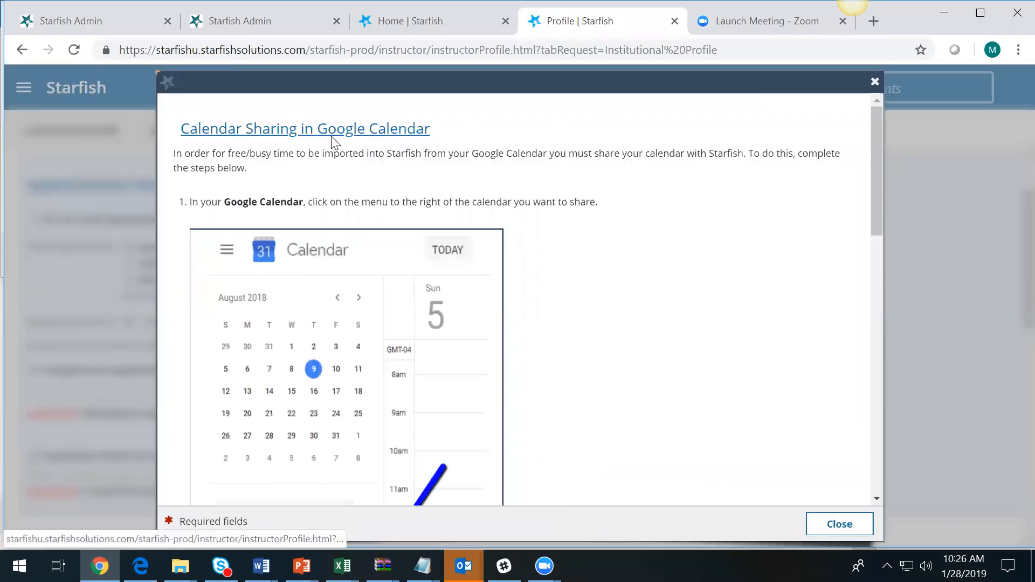
drag(875, 178, 855, 345)
scroll(773, 398, down, 4)
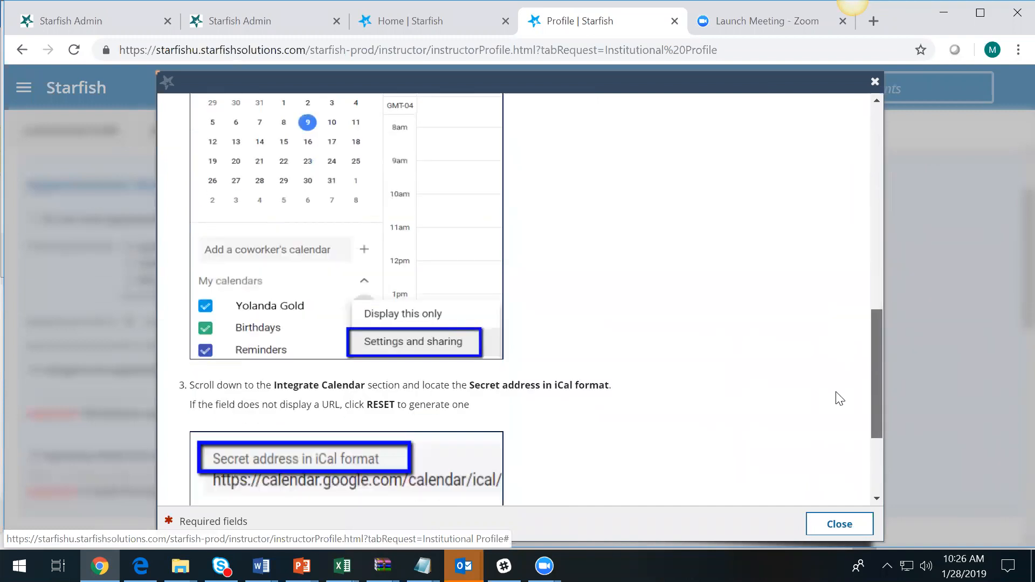
scroll(835, 420, up, 3)
scroll(855, 216, up, 10)
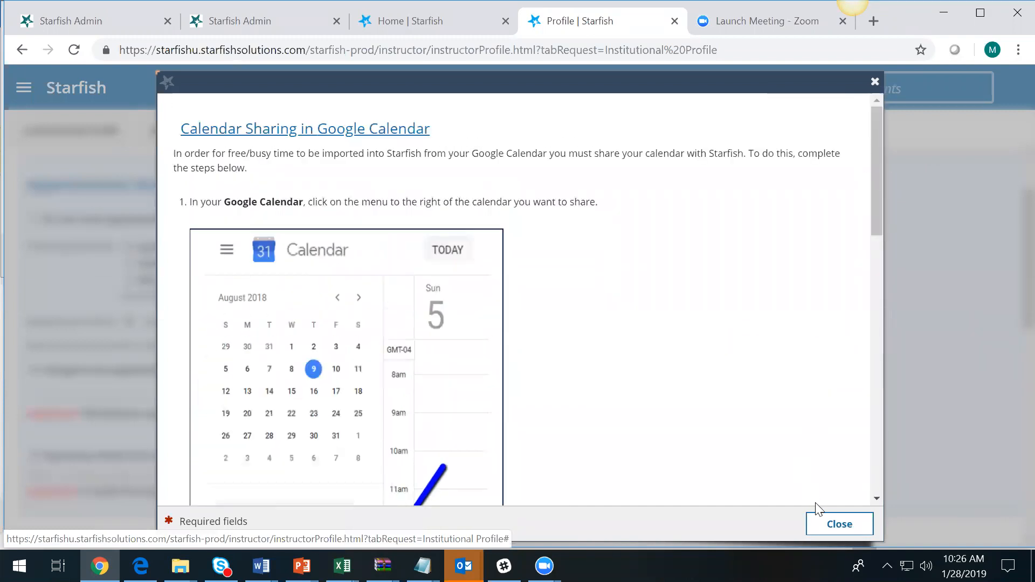
click(822, 522)
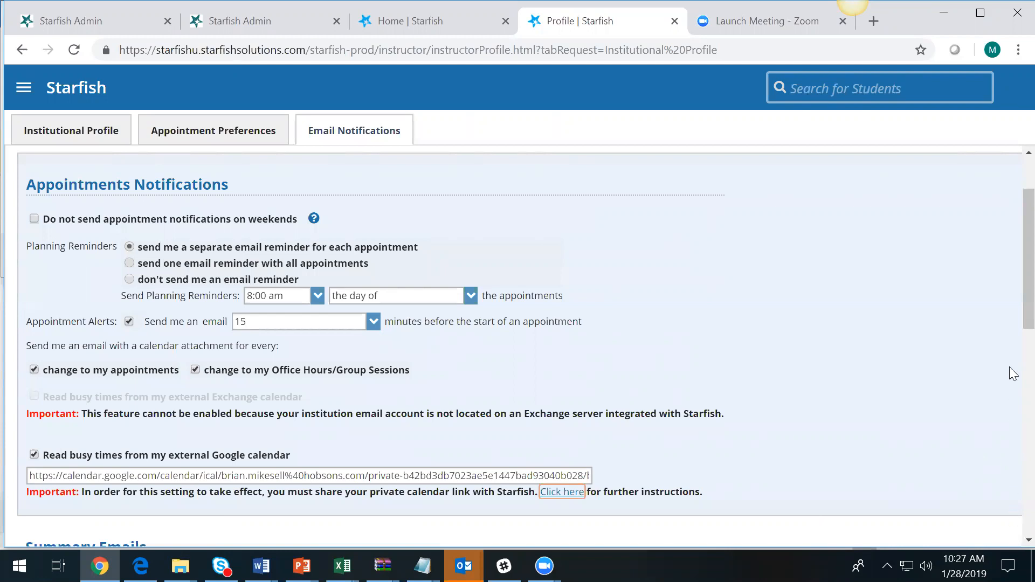
Examine the Summary Emails and Tracking Item Notifications settings, including the flag rules list, leaving the immediate email choices as they are
scroll(1009, 304, down, 1)
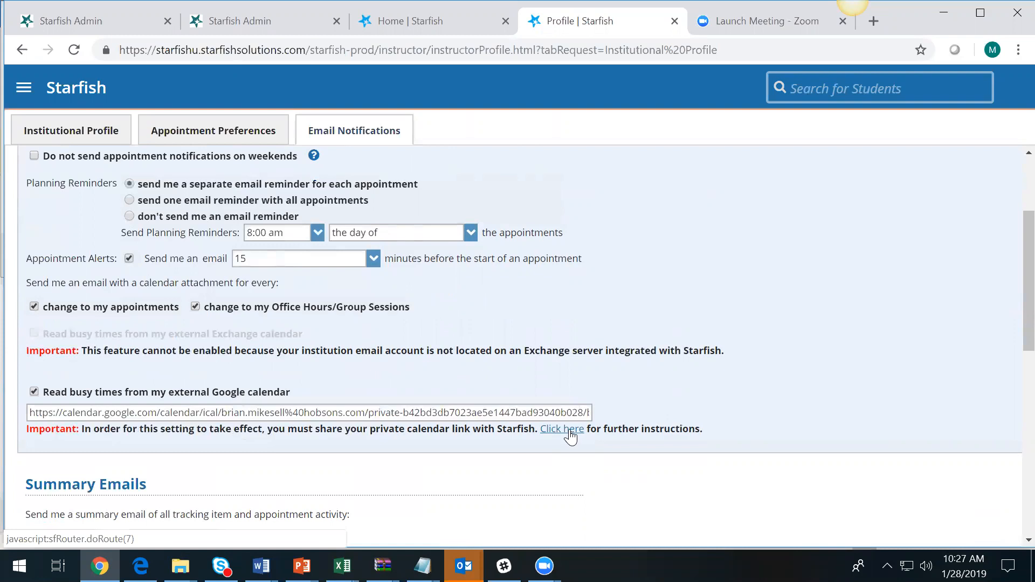
scroll(1009, 330, up, 3)
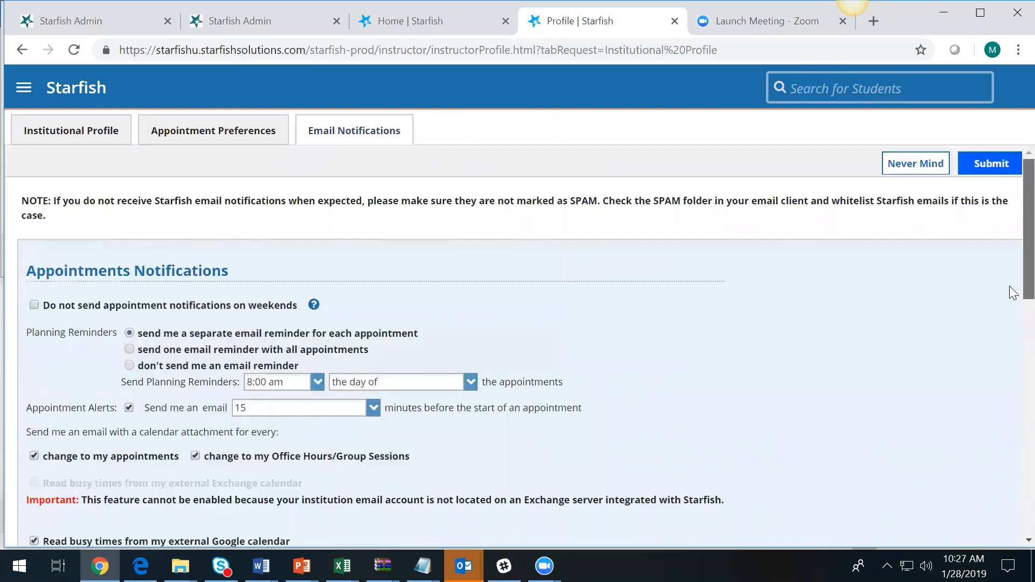
scroll(1011, 291, down, 5)
scroll(986, 423, down, 1)
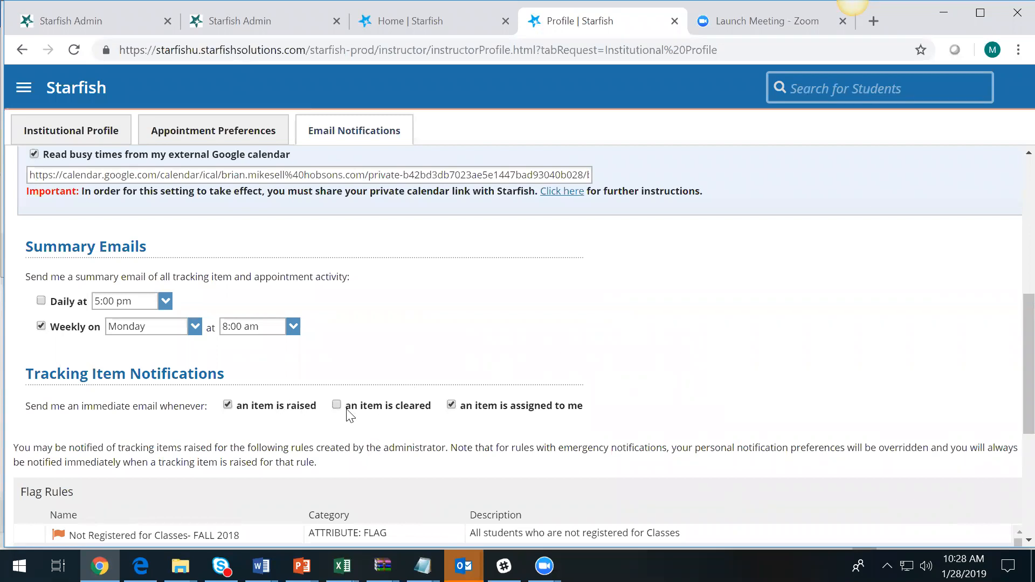
click(228, 405)
click(228, 405)
scroll(1011, 345, up, 1)
scroll(1011, 317, up, 4)
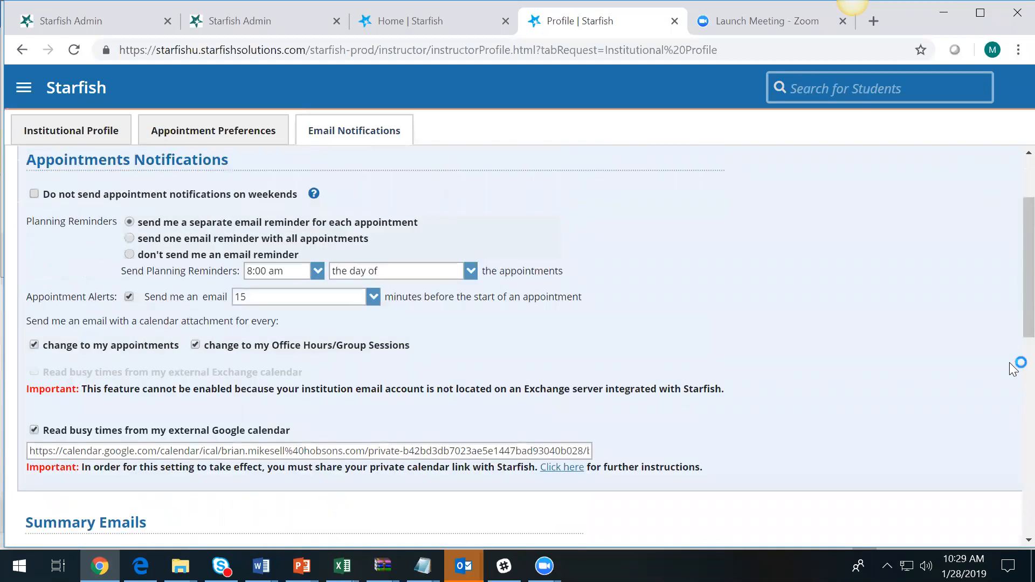
scroll(1007, 377, down, 6)
scroll(1013, 472, down, 3)
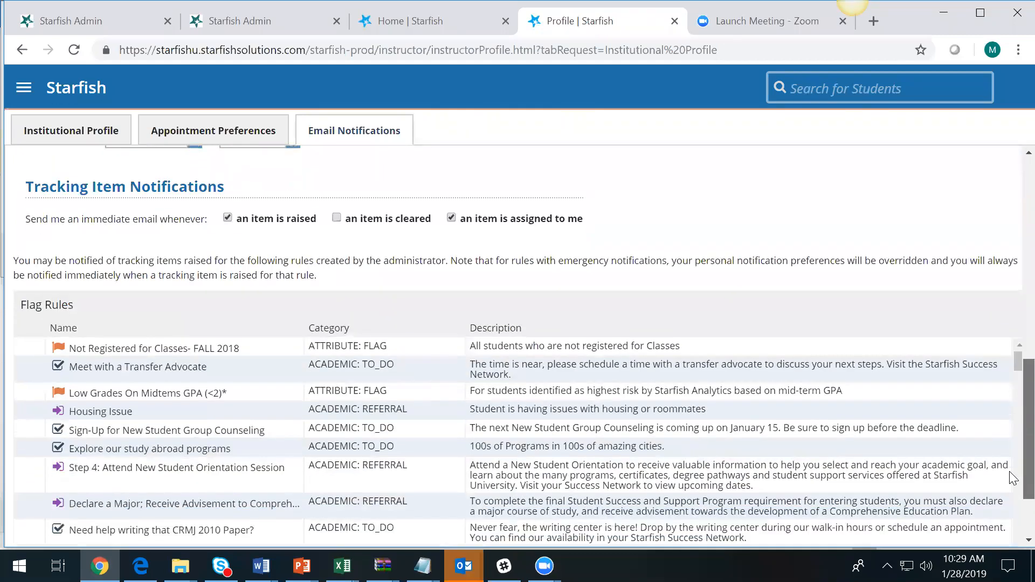
scroll(1011, 345, up, 10)
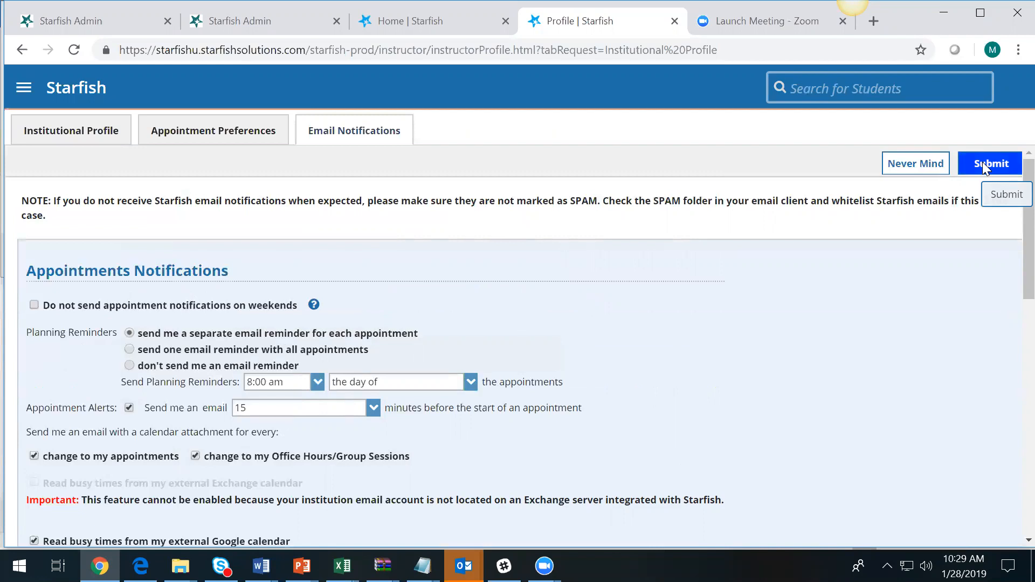
In the Appointments calendar, start a new office hours block titled with the instructor's first name in the possessive followed by "Appointments"
click(24, 90)
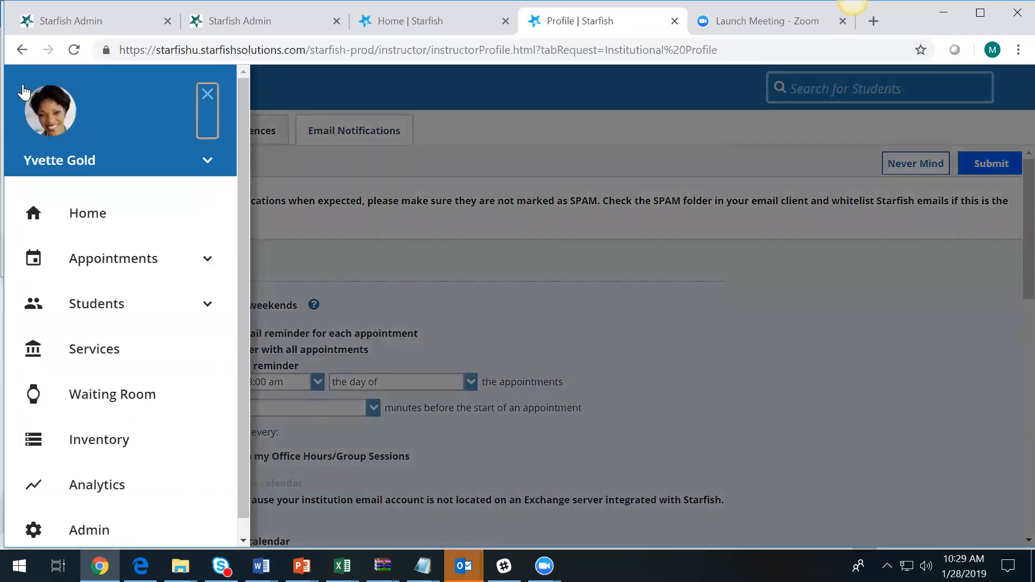
click(110, 278)
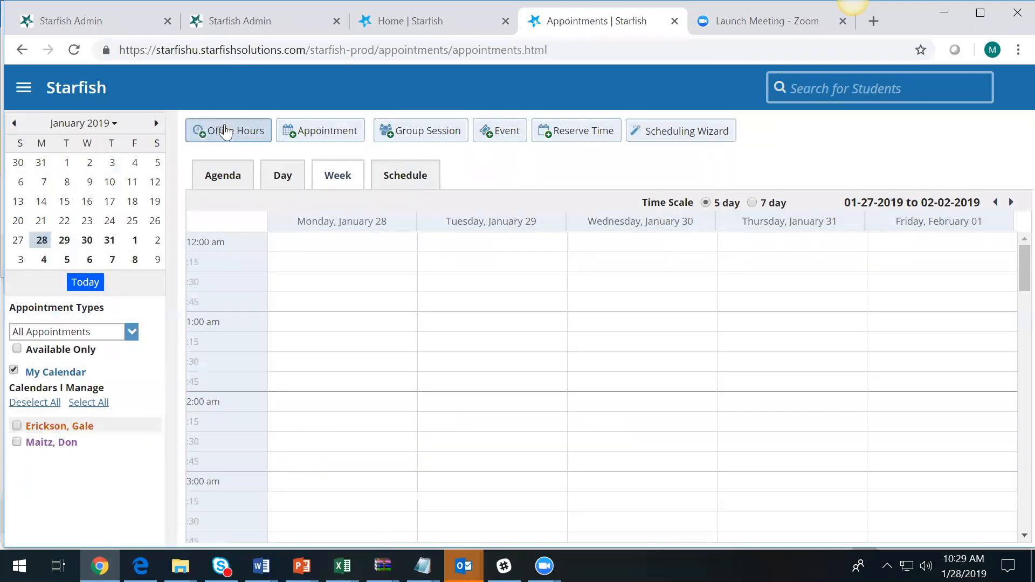
click(225, 131)
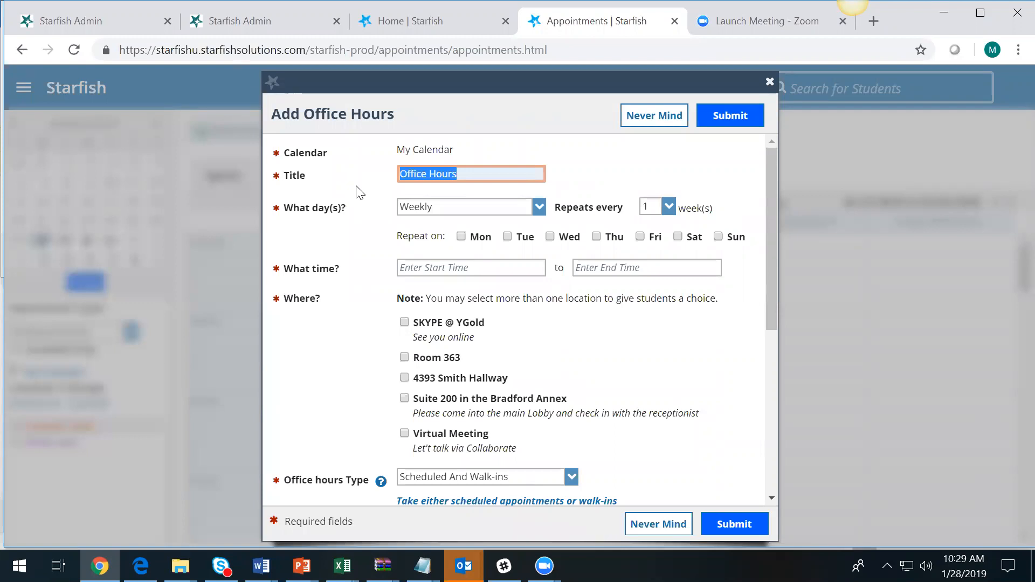
text(Megan)
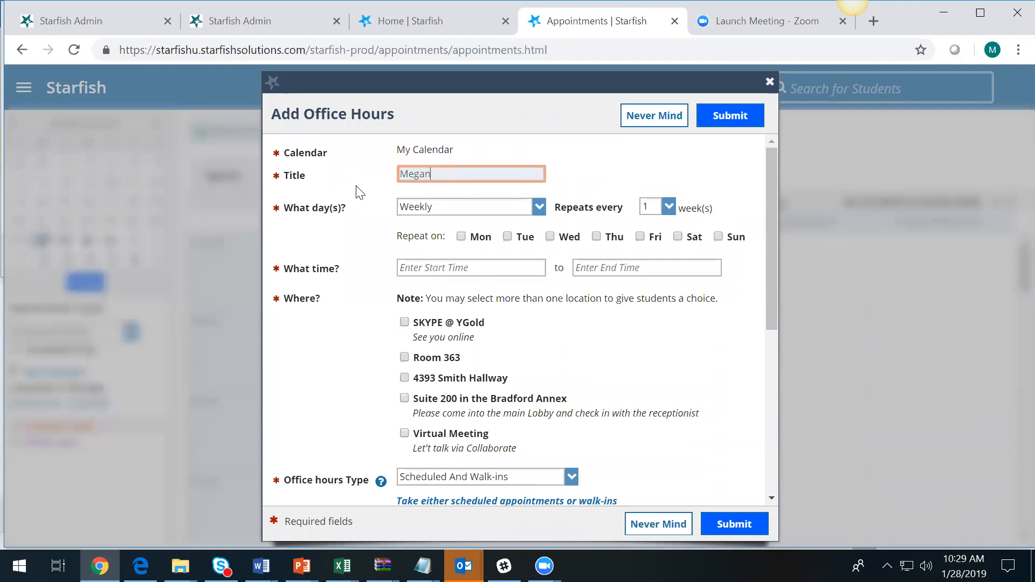
text('s Ca)
text(Appointm)
text(ents)
Repeat the weekly office hours on Monday, Tuesday, Wednesday, Thursday and Friday
click(461, 236)
click(507, 236)
click(549, 236)
click(596, 237)
click(639, 236)
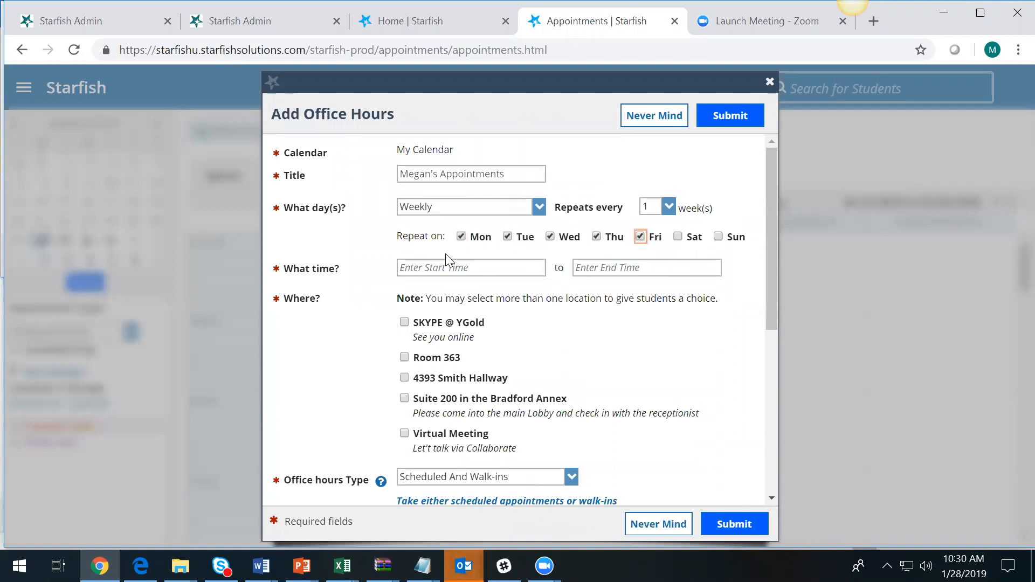
Set the office hours time from 8:00 am to 5:00 pm
click(502, 268)
text(8:00)
key(Tab)
text(5:00)
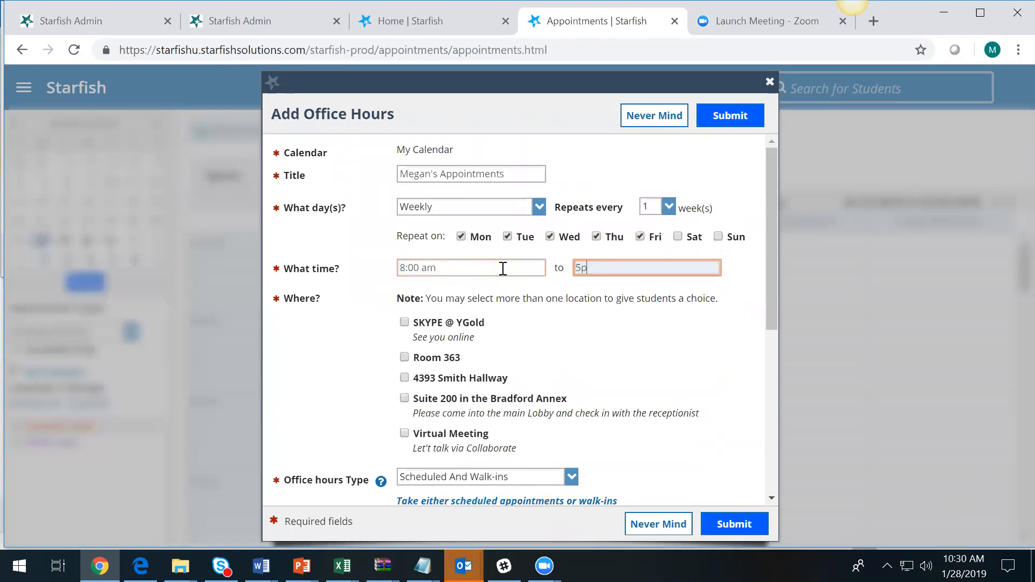
key(Tab)
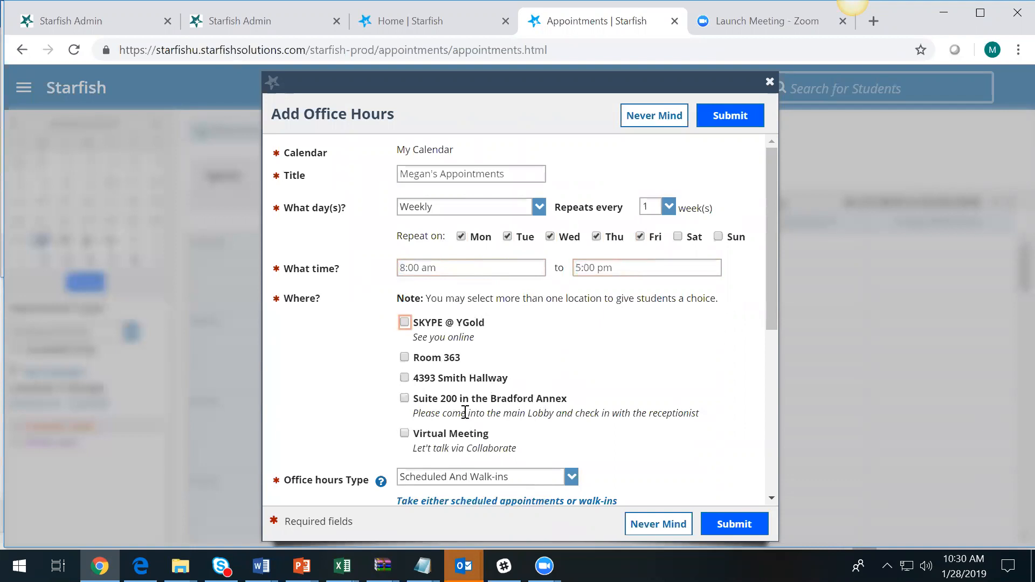
Offer both the Skype location and Room 363 as places for the office hours
drag(770, 301, 770, 336)
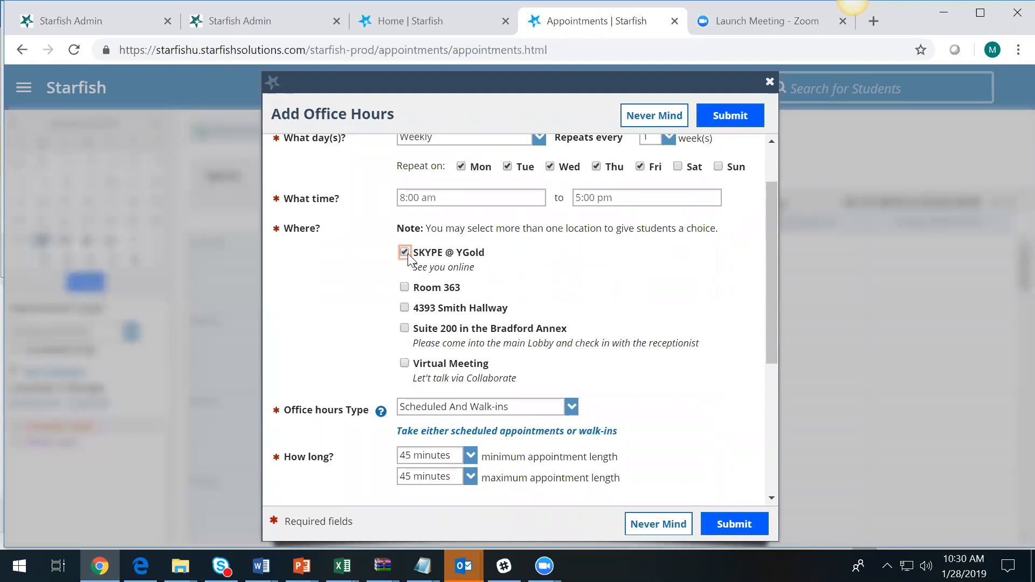
click(404, 287)
Look at the office hours types, keeping Scheduled And Walk-ins, and at the maximum appointment length choices without changing the length
drag(768, 299, 750, 399)
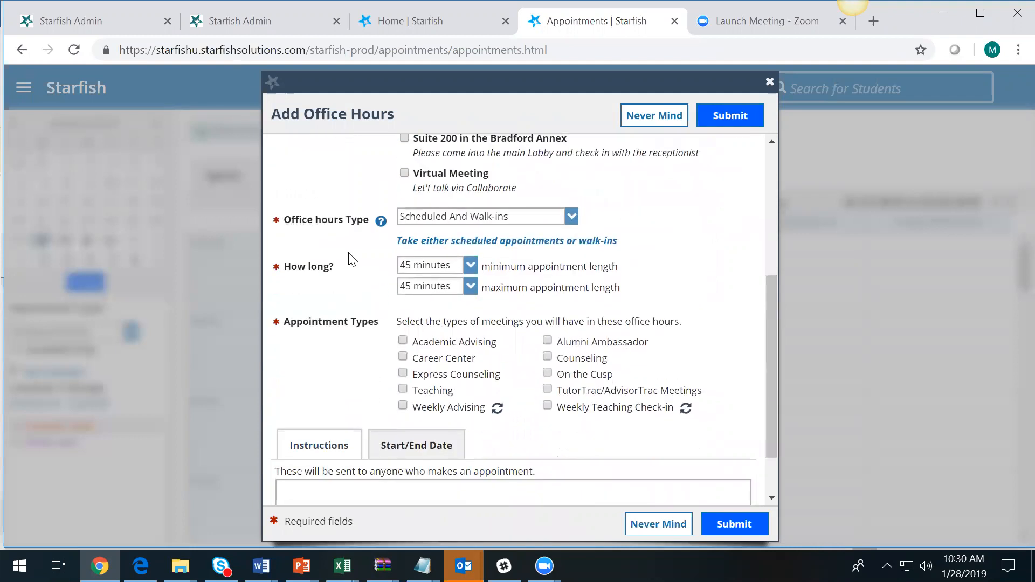
click(422, 221)
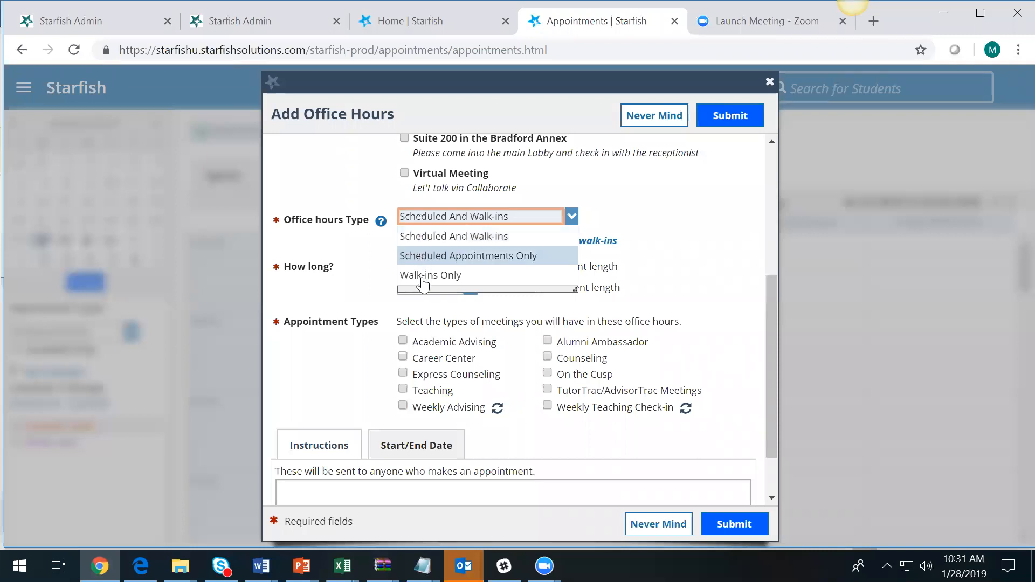
click(453, 237)
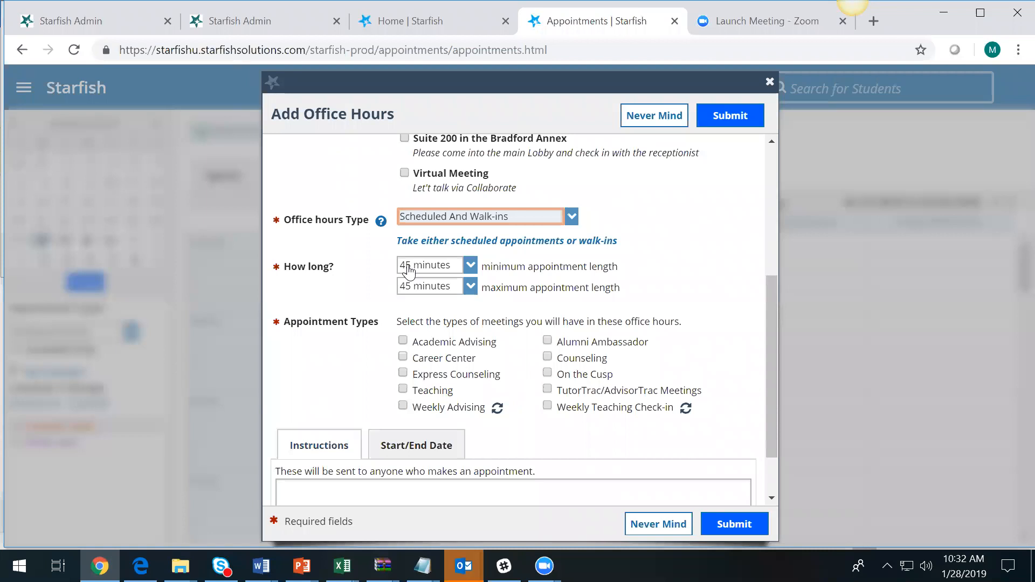
click(435, 291)
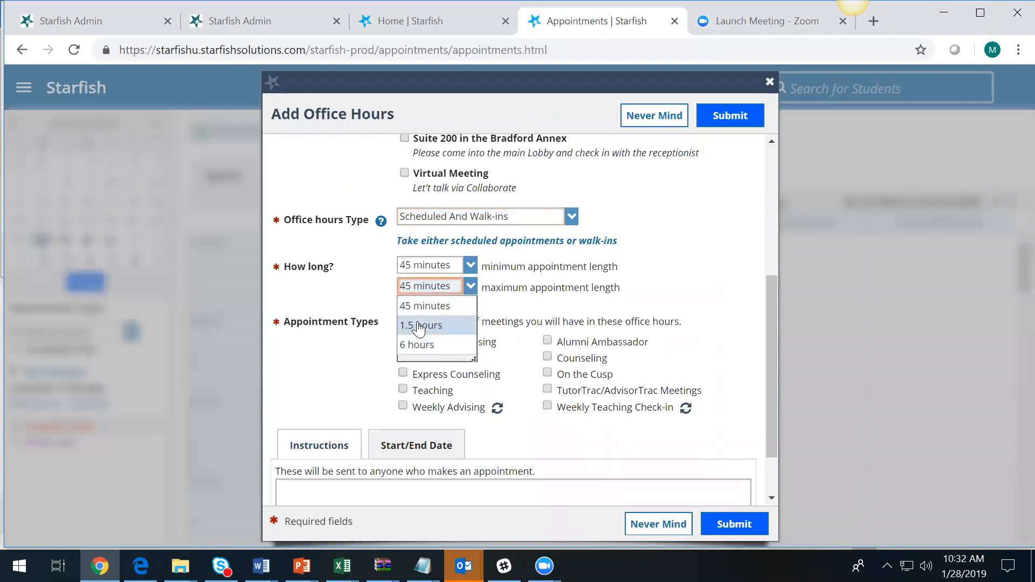
click(694, 252)
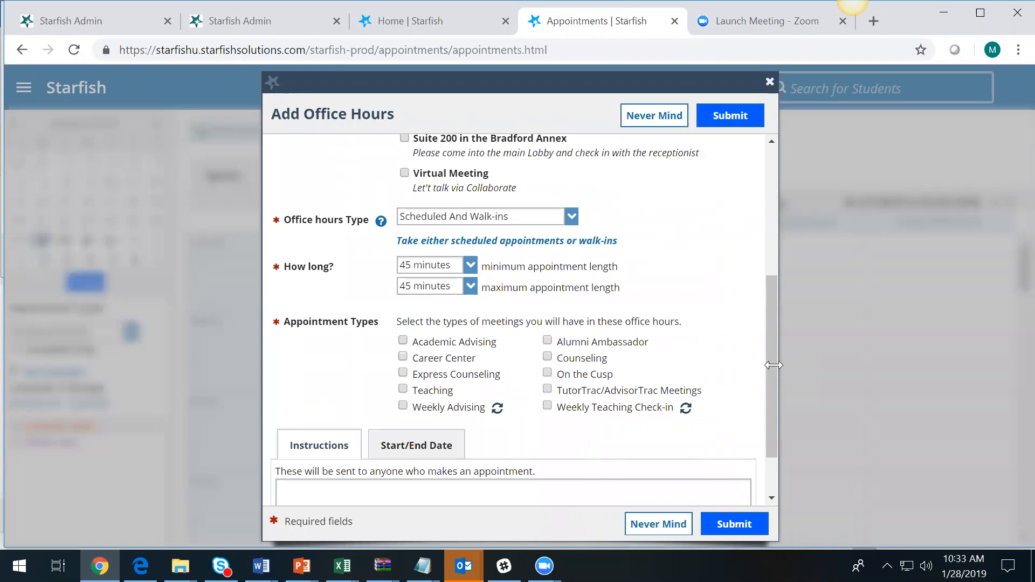
Open the start and end date settings of the office hours and look at the start date calendar
drag(768, 368, 766, 407)
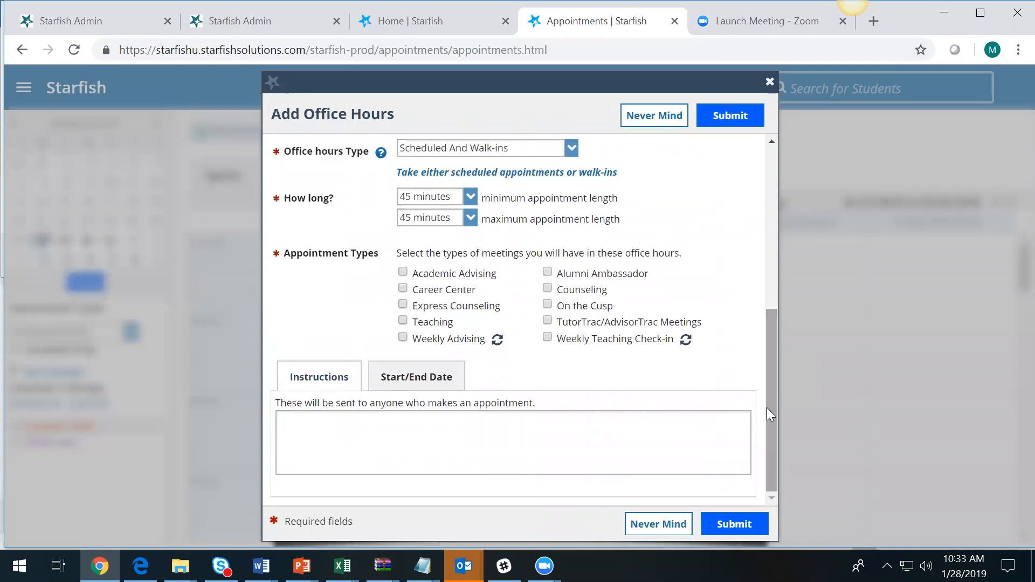
click(433, 390)
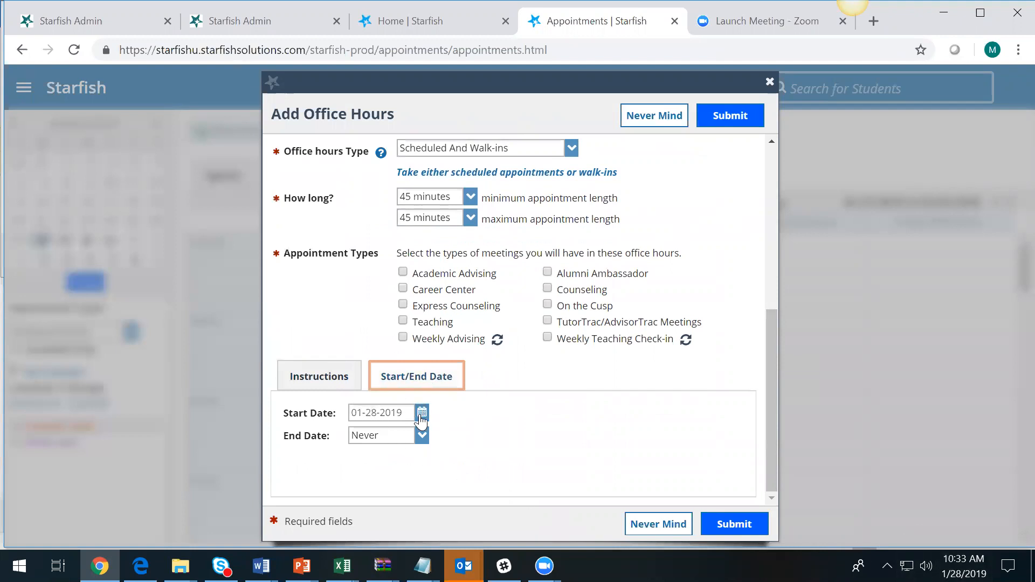
click(422, 413)
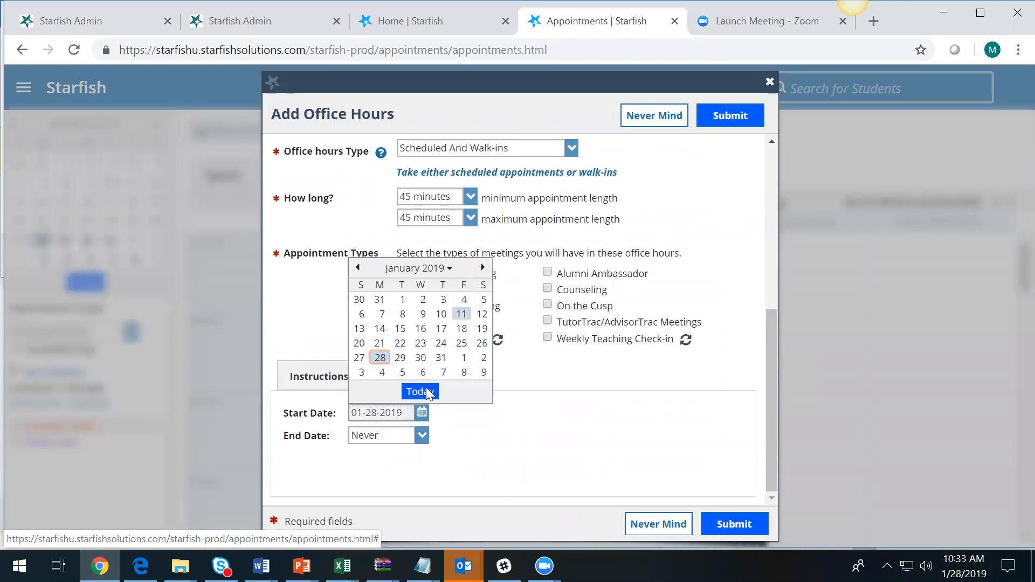
Set the office hours to end at the End of Term for Spring 2019
click(378, 441)
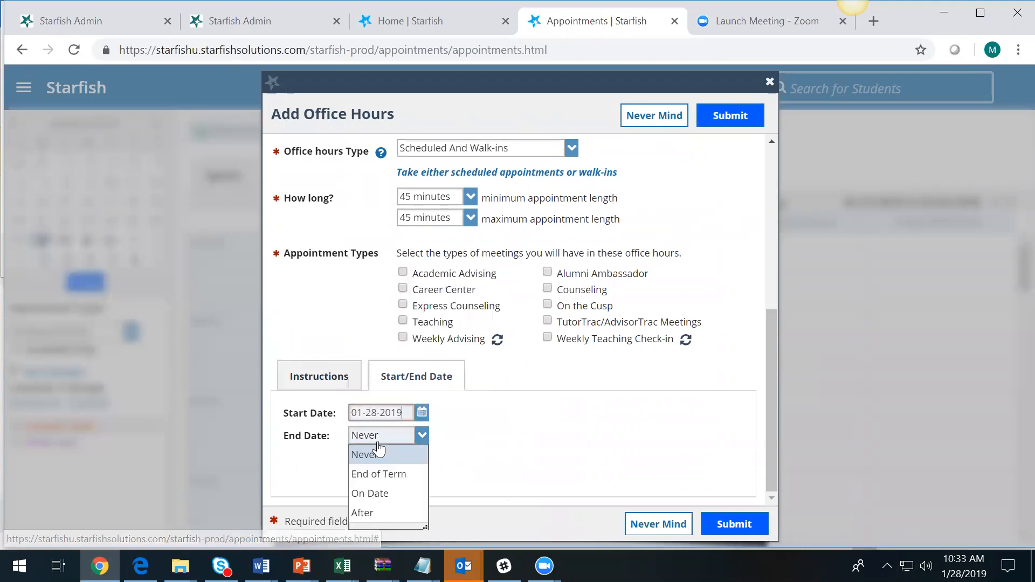
click(357, 475)
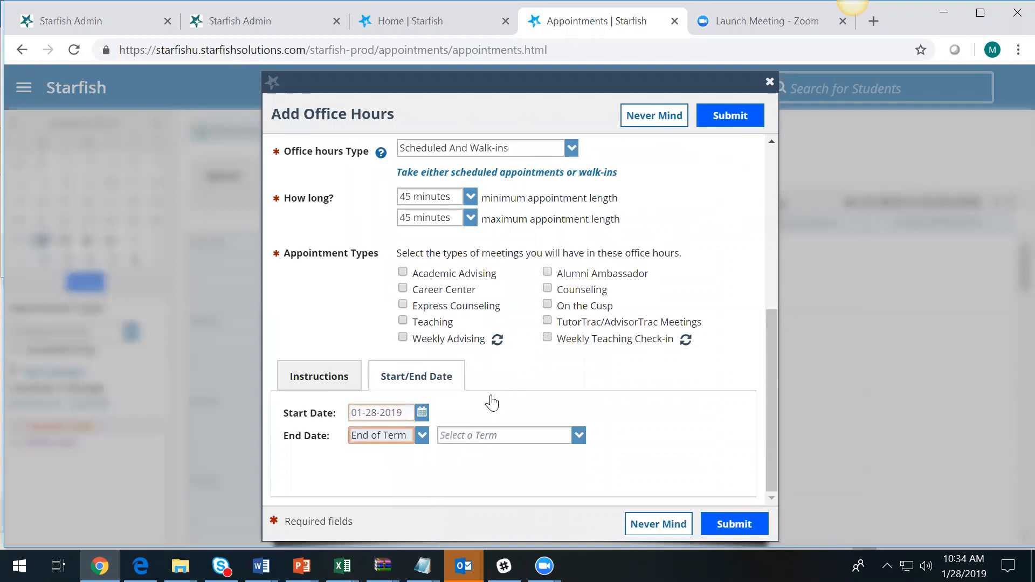
click(490, 435)
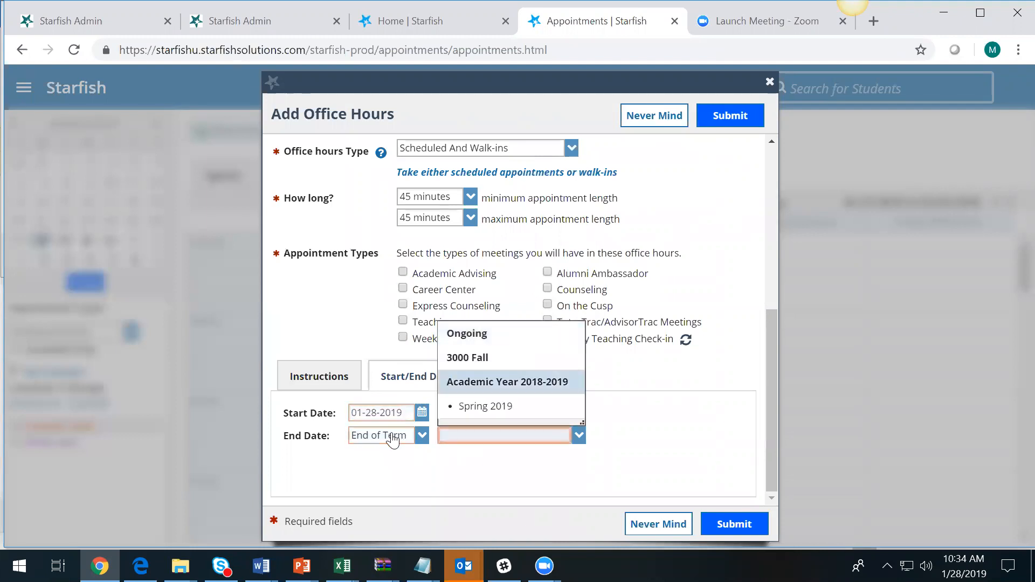
click(485, 406)
Set the office hours to end on the date 05-03-2019, and leave the office hours form without submitting it
click(422, 435)
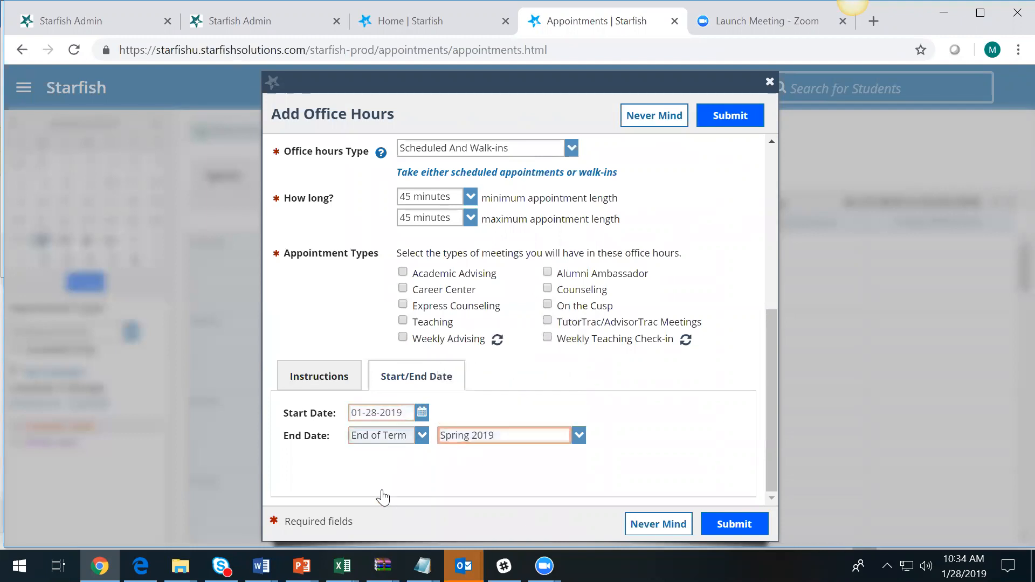
click(383, 495)
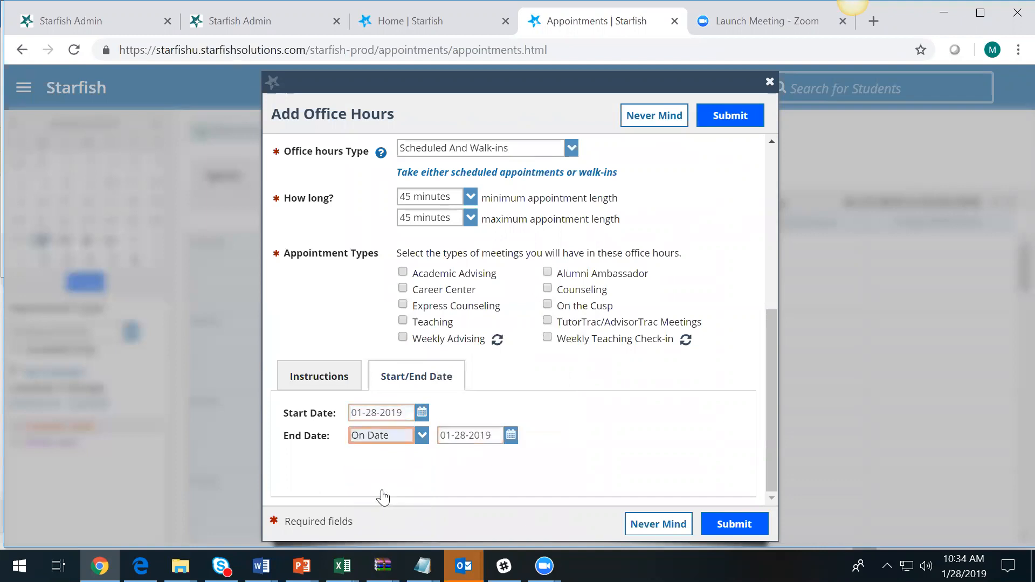
click(510, 435)
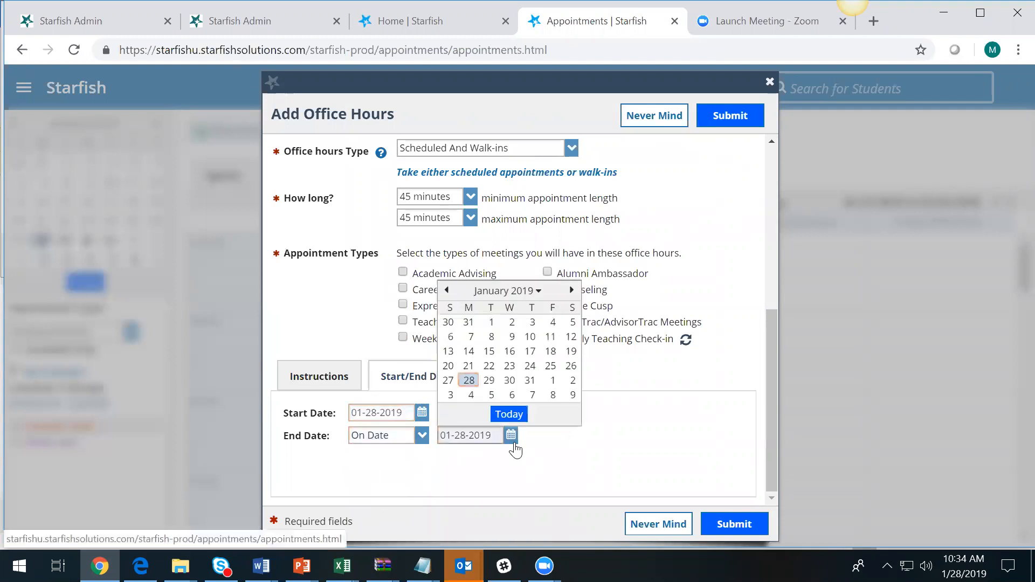
click(572, 291)
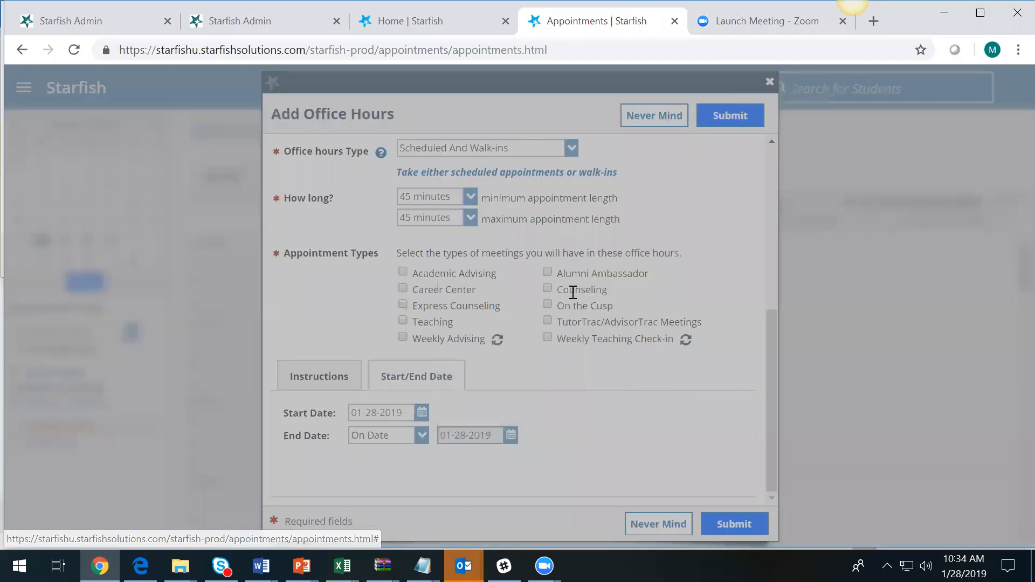
click(511, 435)
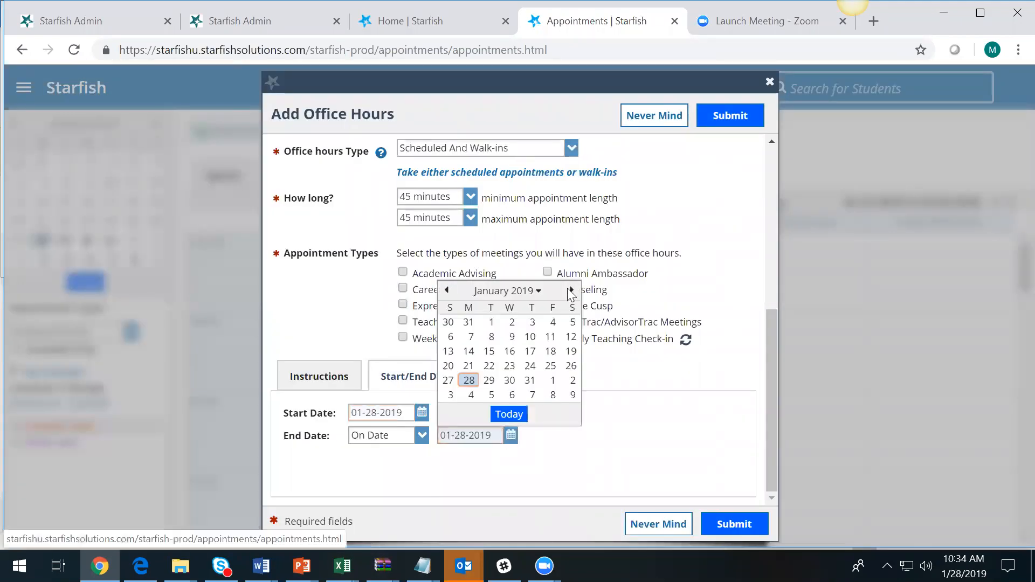
click(571, 290)
click(571, 291)
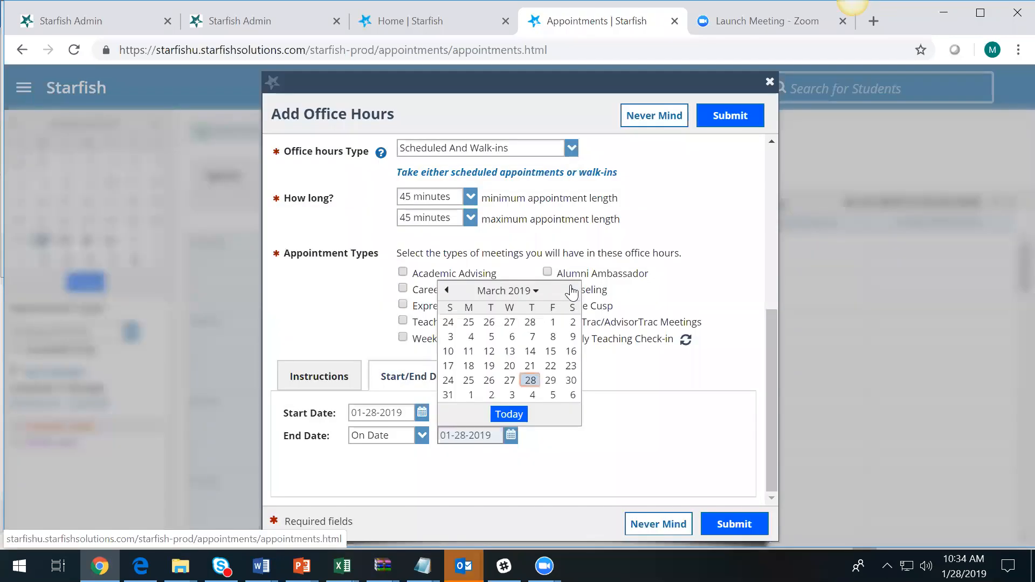
click(571, 290)
click(571, 290)
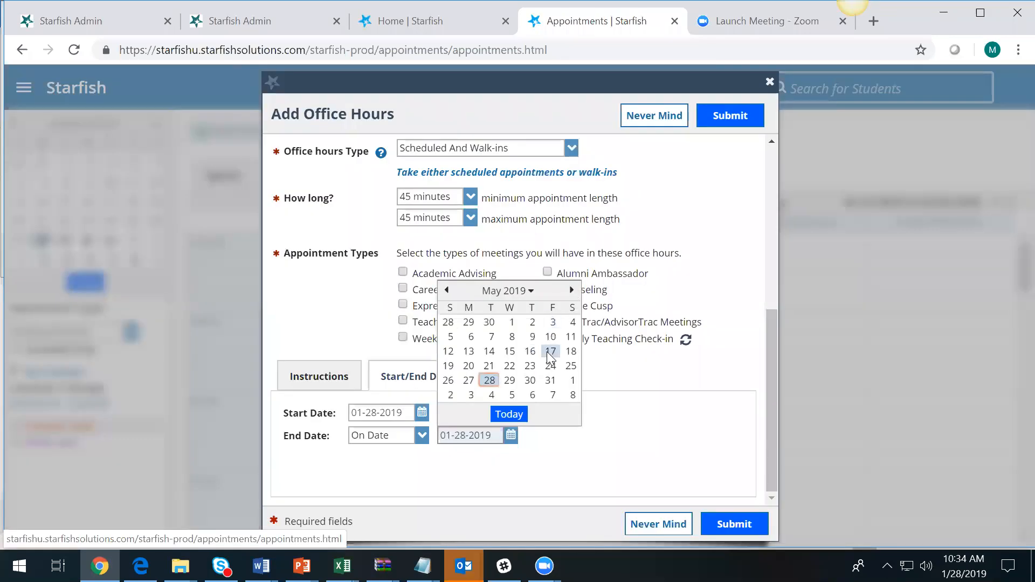
click(552, 323)
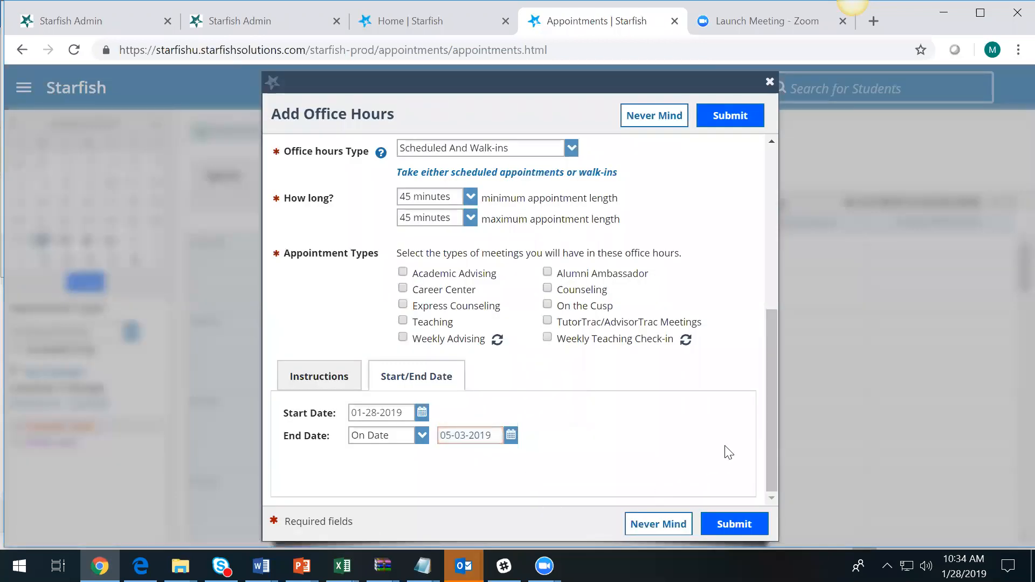
drag(766, 403, 769, 215)
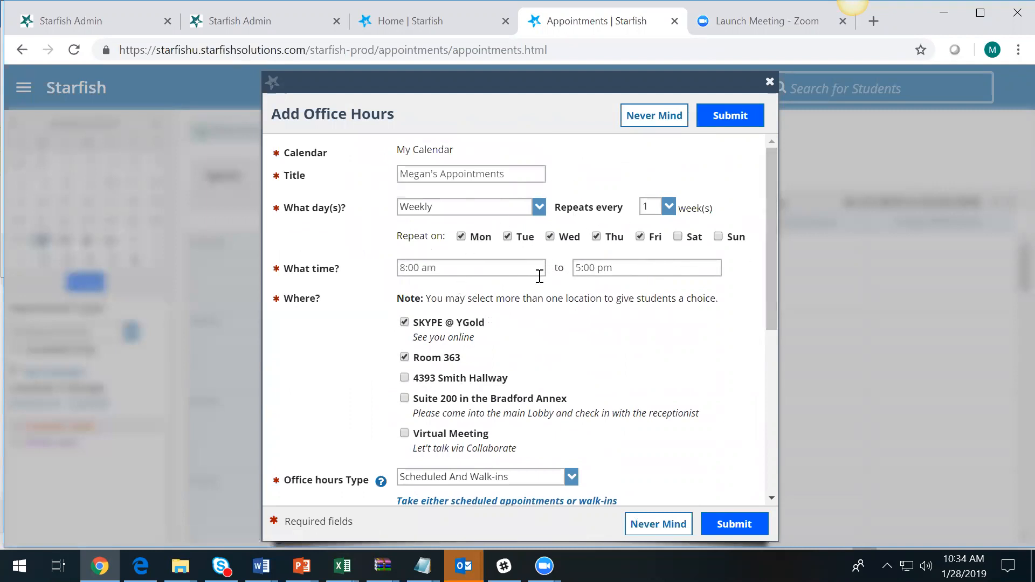
click(665, 523)
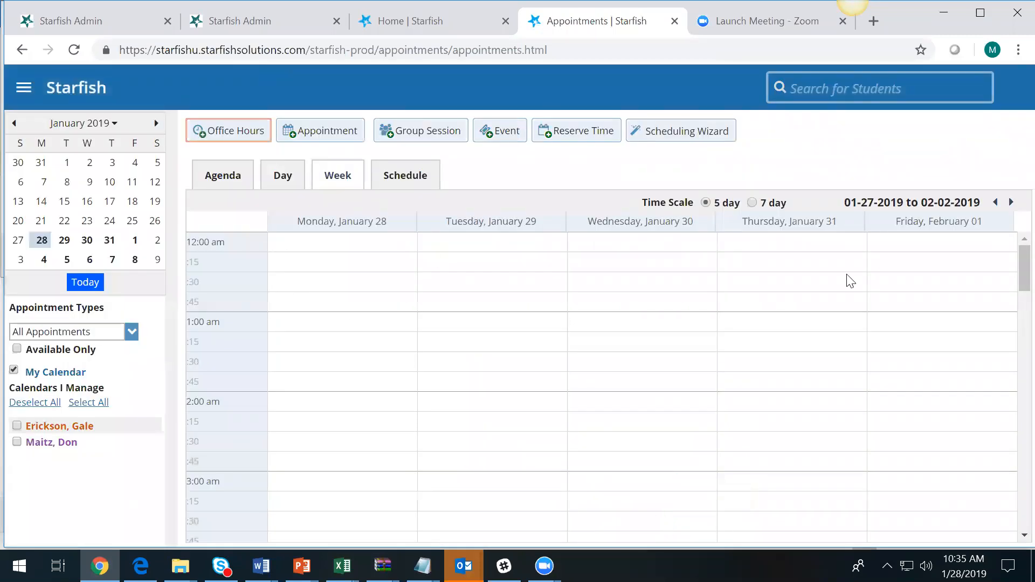
Look through the week calendar and try to open the 12:00 pm Workout hold on Friday, February 1
drag(1021, 266, 1002, 388)
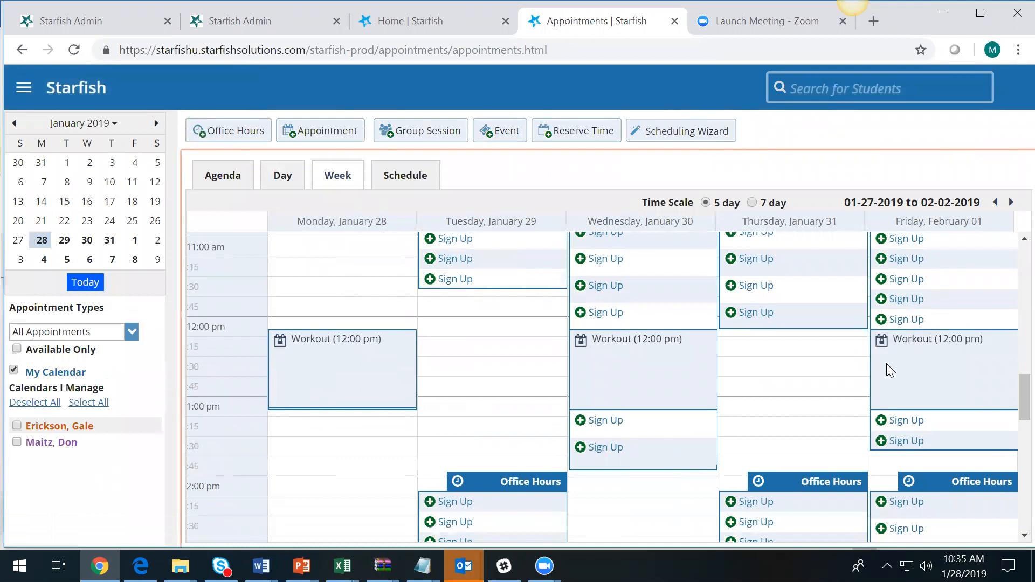
click(898, 343)
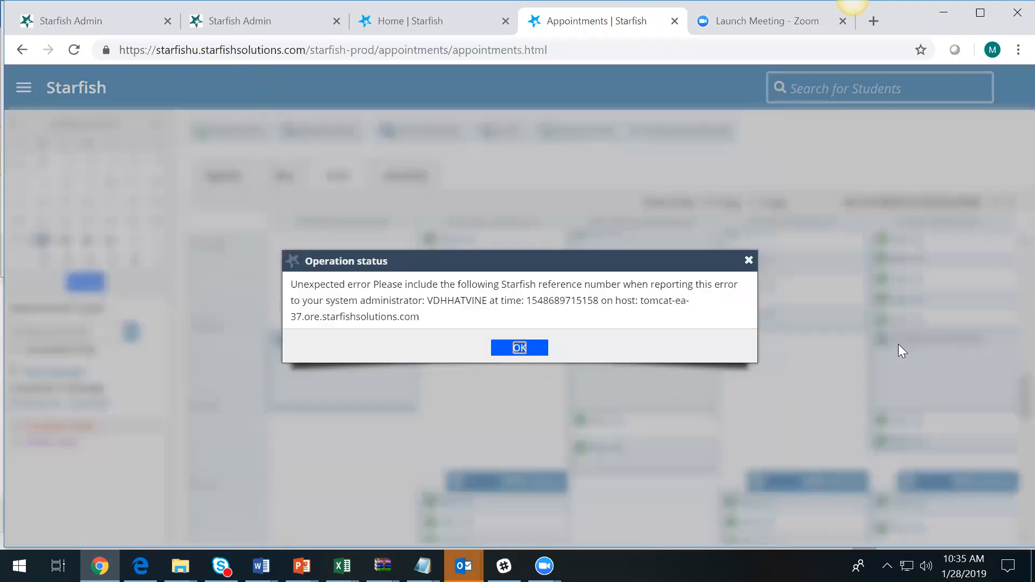
click(517, 353)
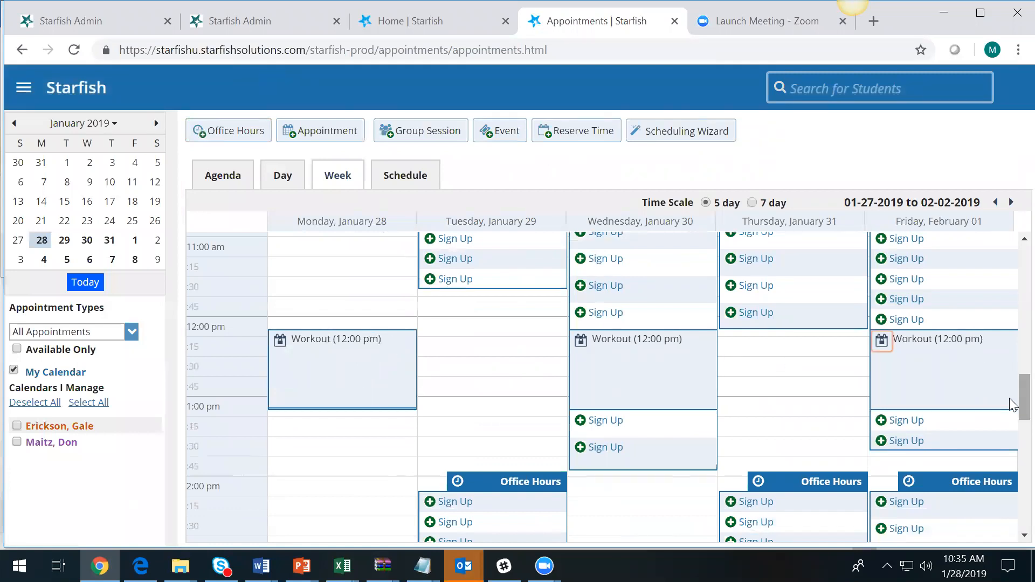
scroll(1012, 404, up, 8)
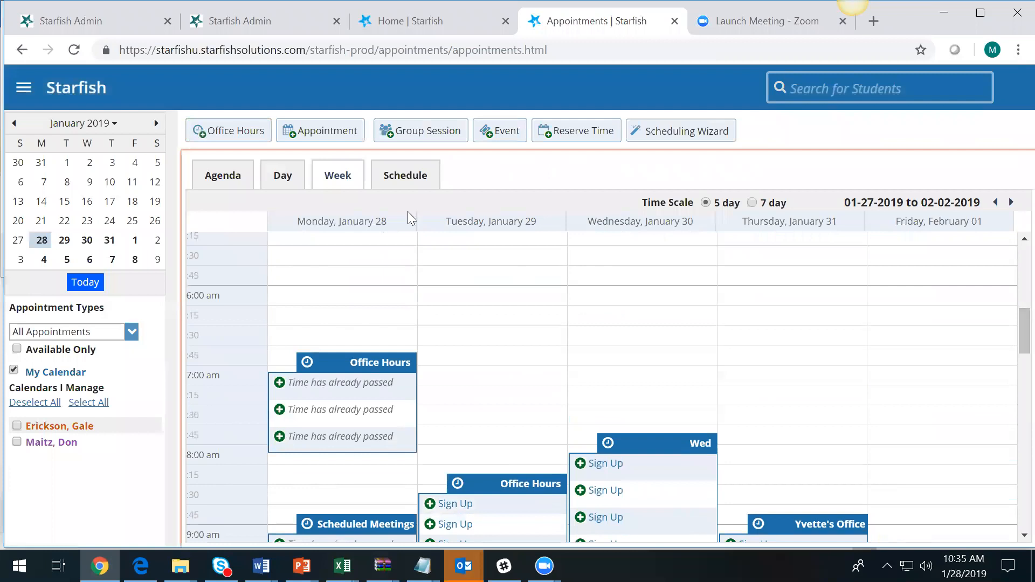
Look at the agenda view and the details of the Monday 7-8AM office hours without cancelling them
click(230, 185)
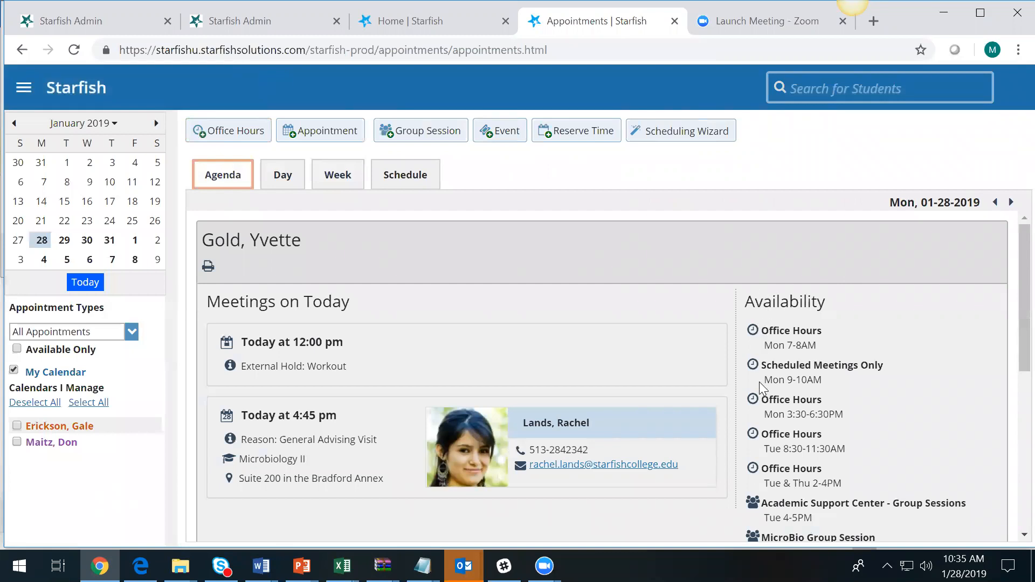
click(752, 330)
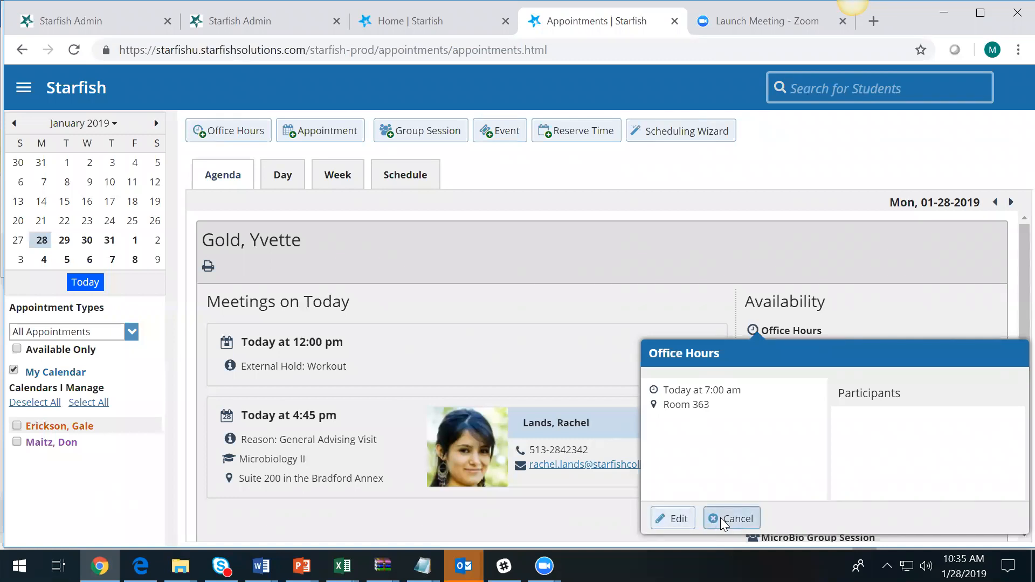
click(740, 515)
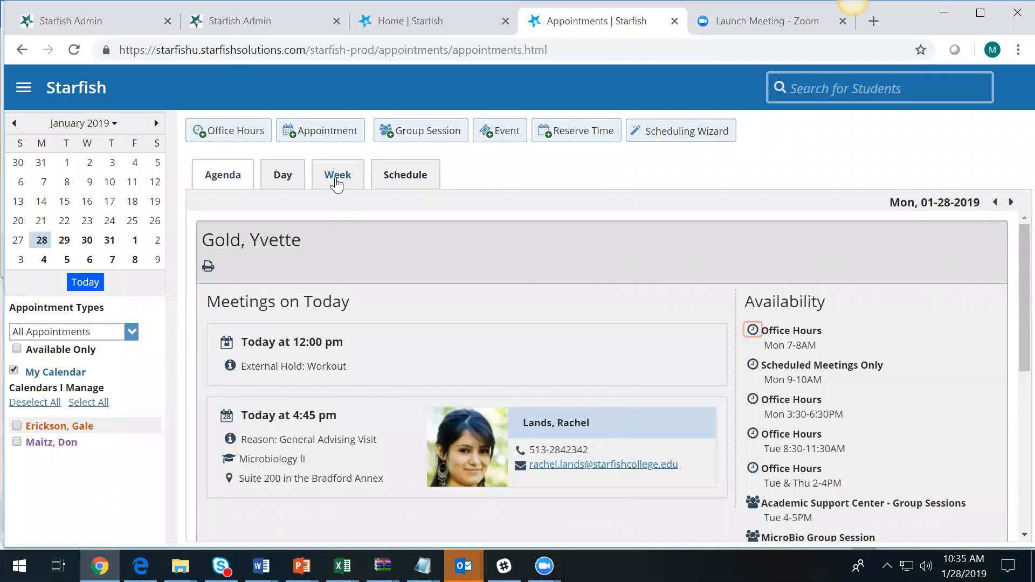
In the week view, look at the appointment form for Wednesday's 8:00 am slot and the cancellation options of Tuesday's 8:30 am office hours, saving nothing
click(335, 177)
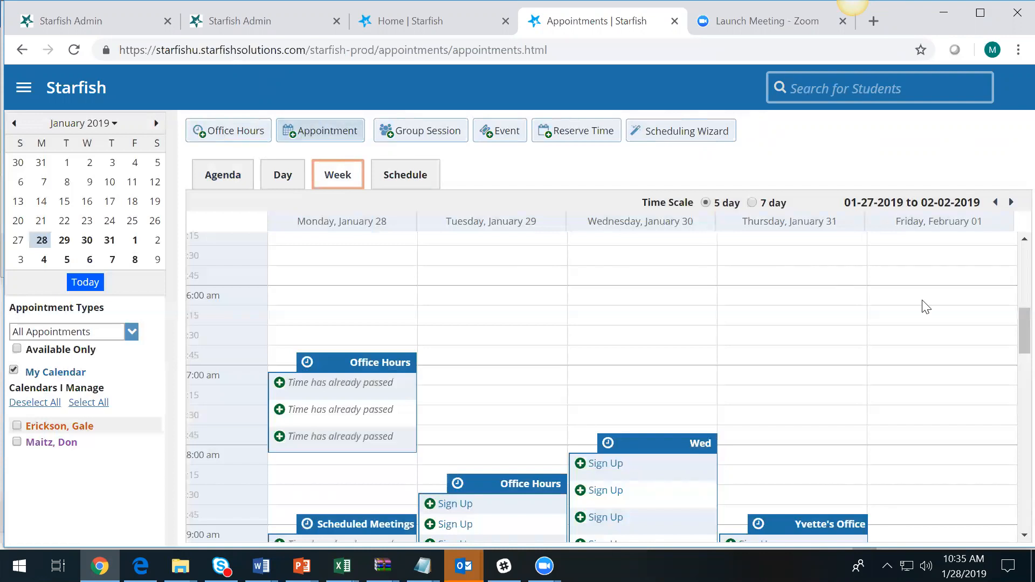
click(1013, 329)
scroll(1012, 329, down, 3)
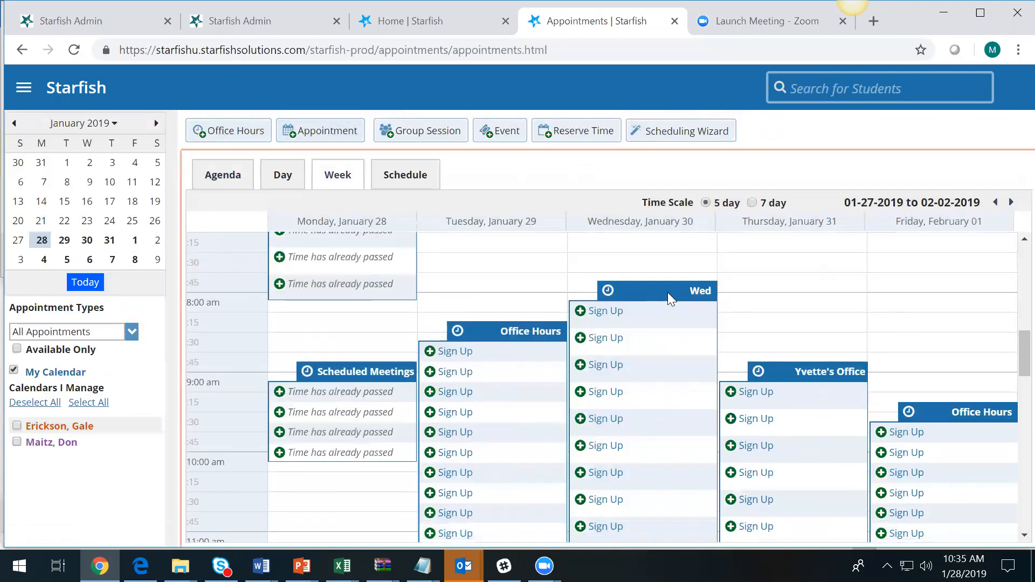
click(611, 315)
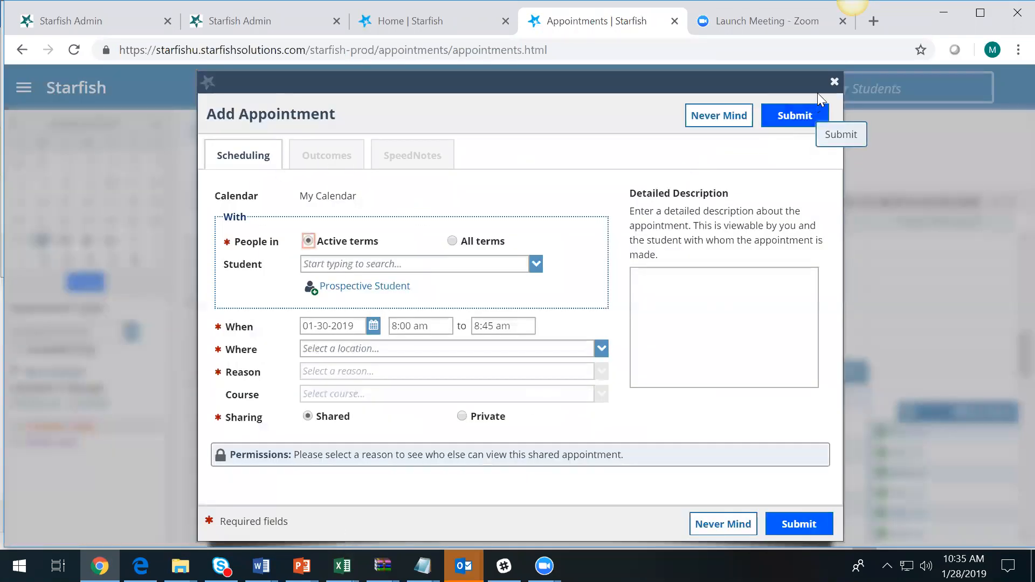
click(833, 82)
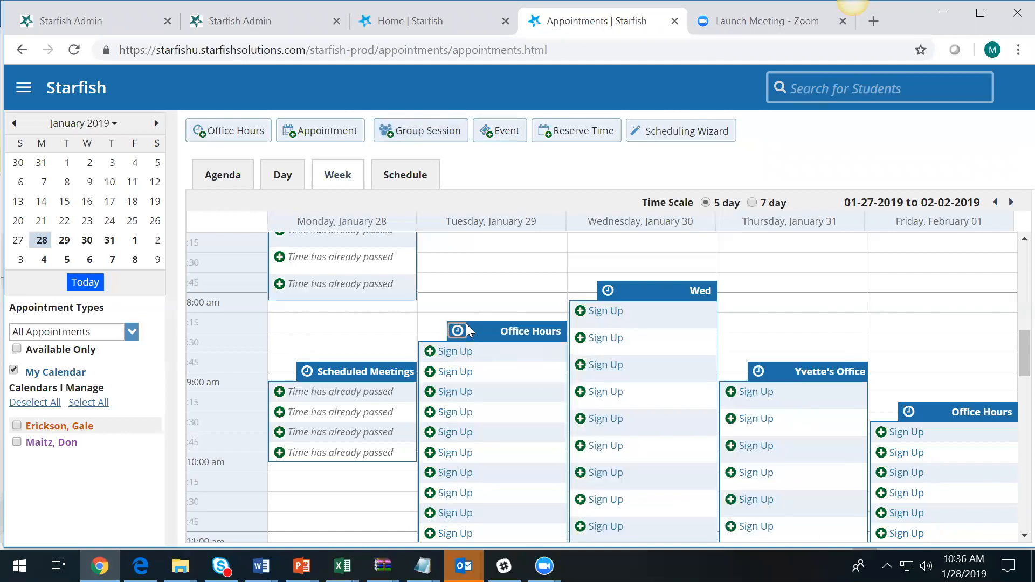
mouse_move(460, 327)
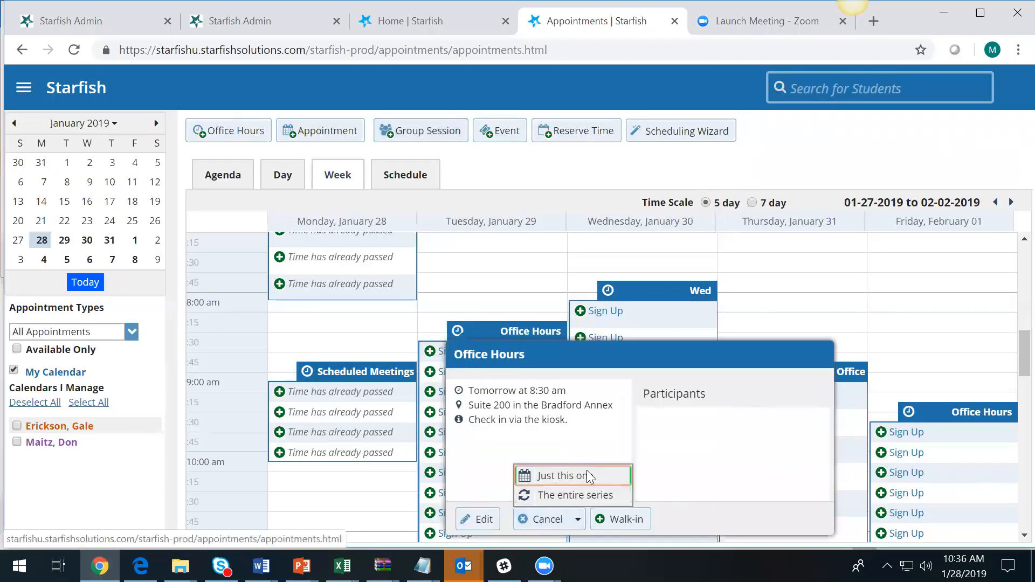
click(575, 477)
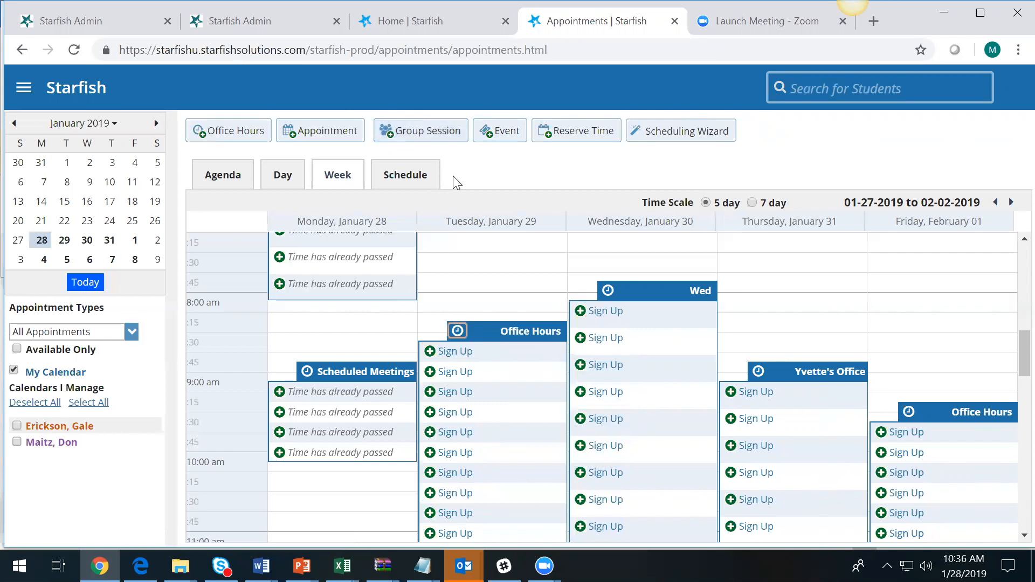
Look at the form for adding a group session and leave it without submitting
click(434, 142)
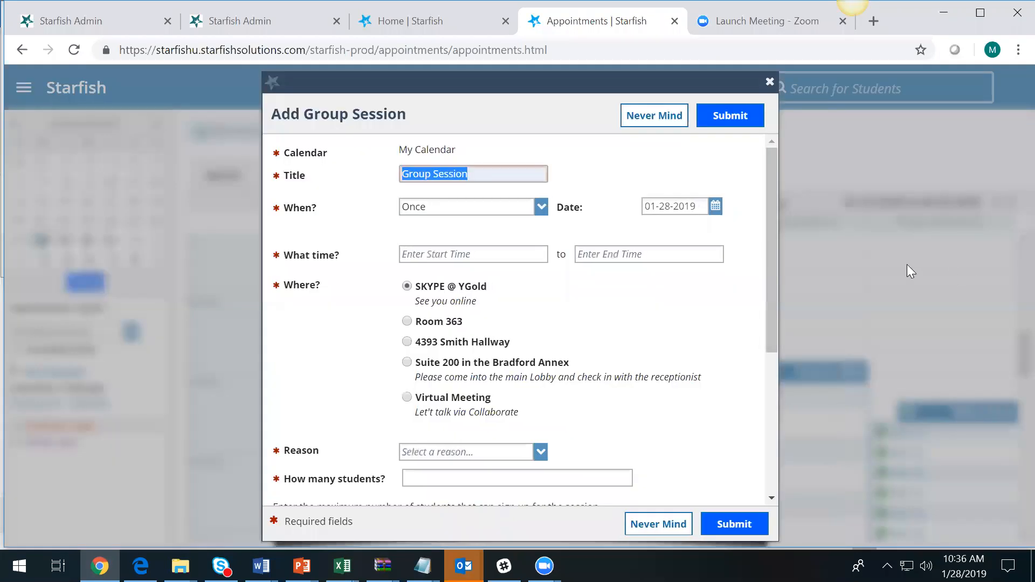
drag(770, 221, 764, 201)
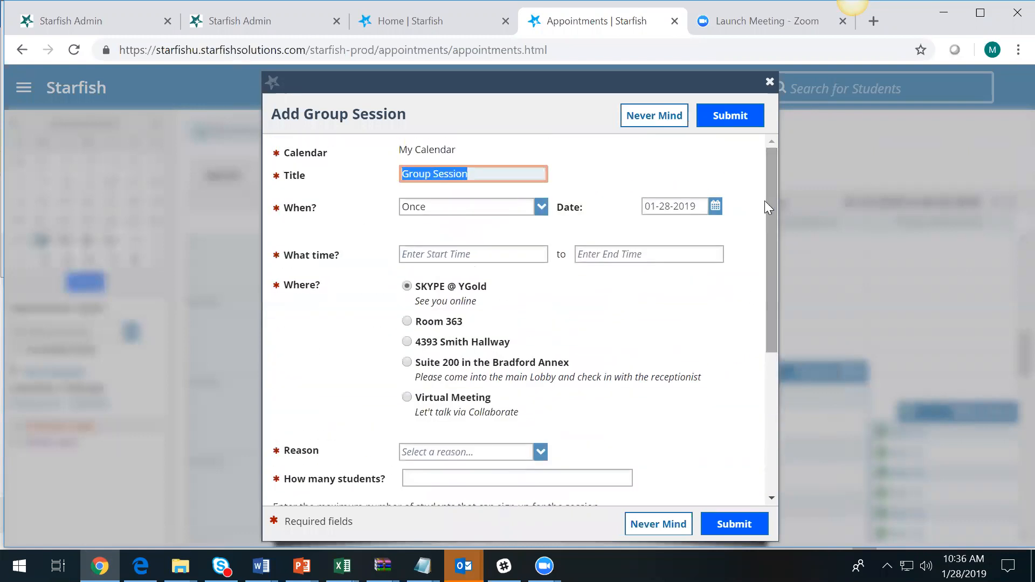
click(669, 118)
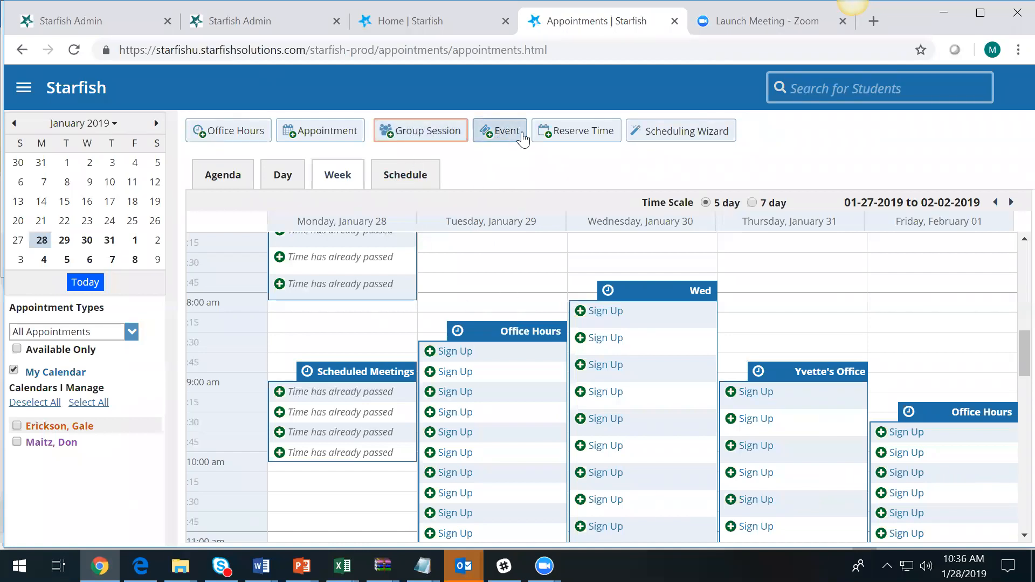
click(503, 137)
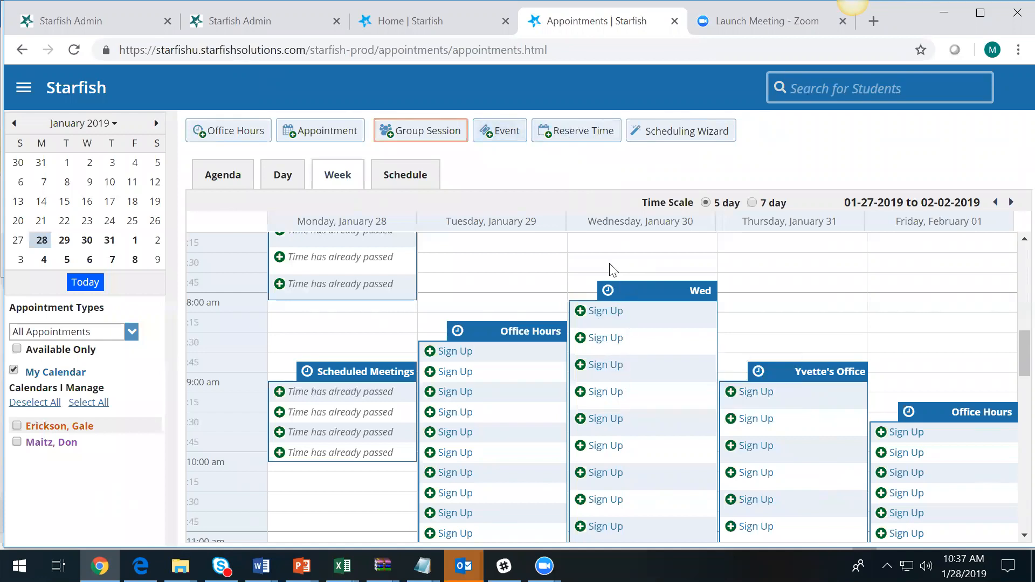
Reserve time on the calendar for a Meeting on 01-28-2019 from 9:00 am to 10:00 am
click(584, 138)
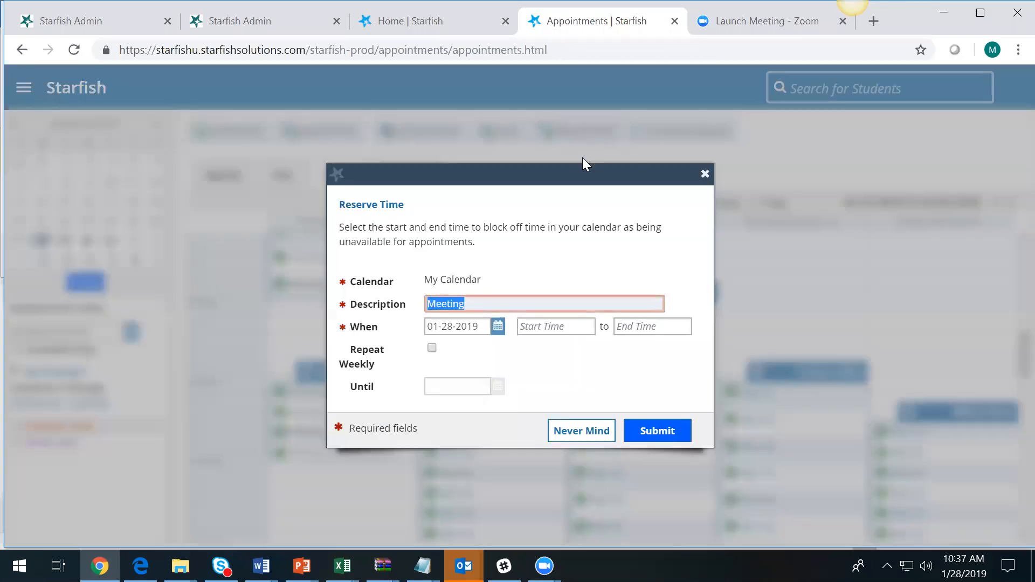
click(552, 334)
text(9am)
key(Tab)
text(10am)
key(Tab)
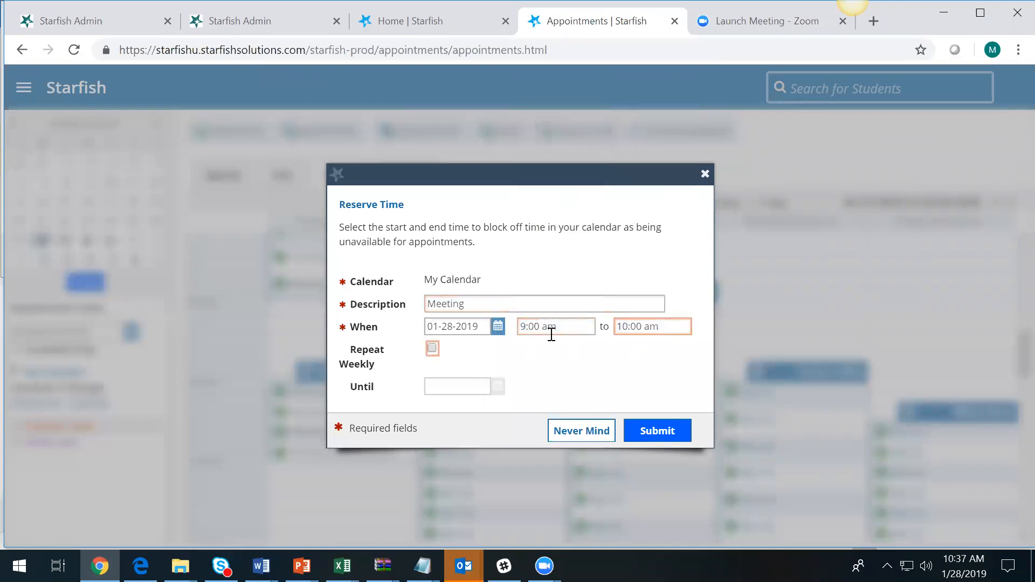
click(659, 433)
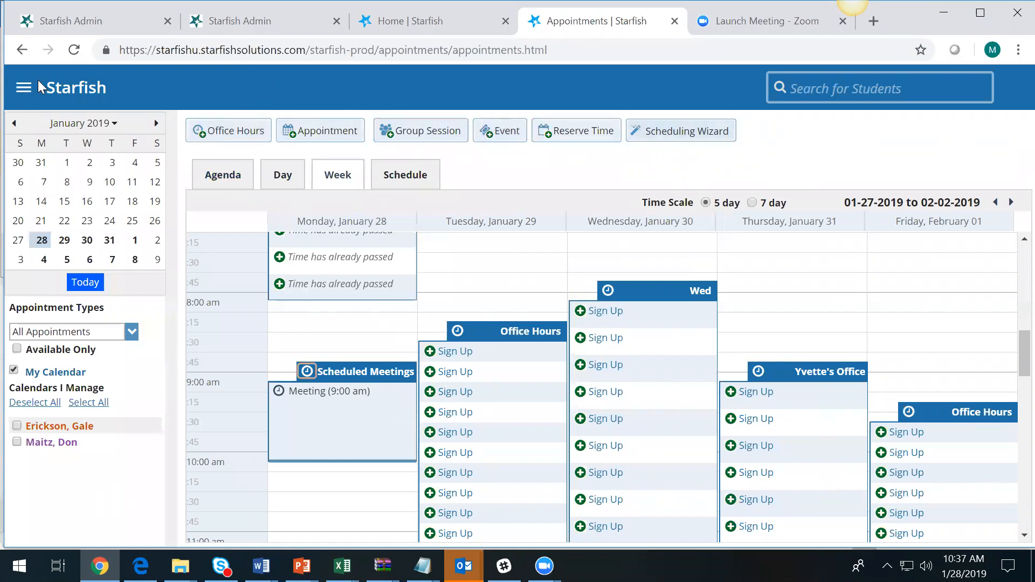
Open the My Students list and filter it by the Academic Advisor - Main Campus connection
click(23, 91)
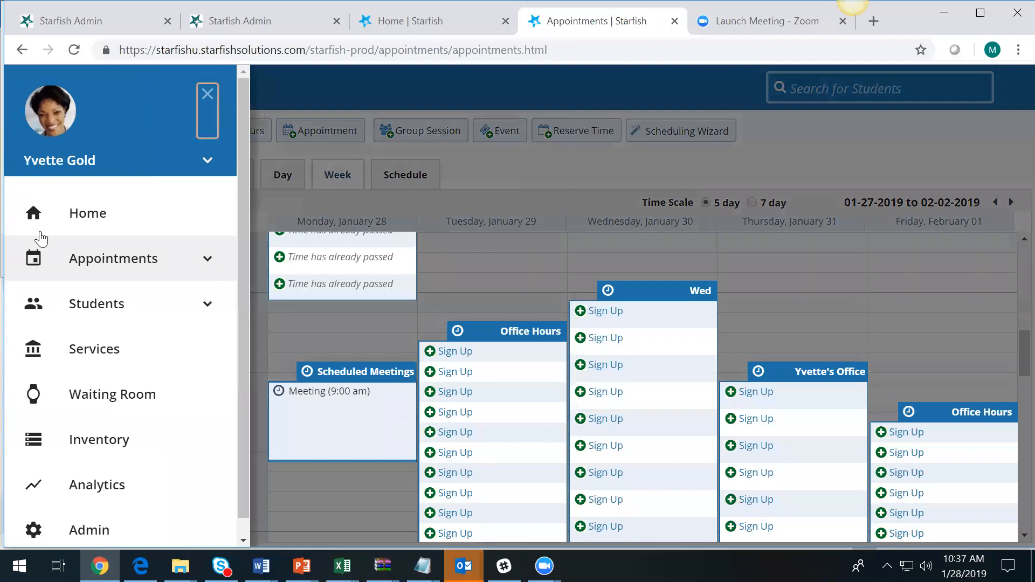
click(53, 310)
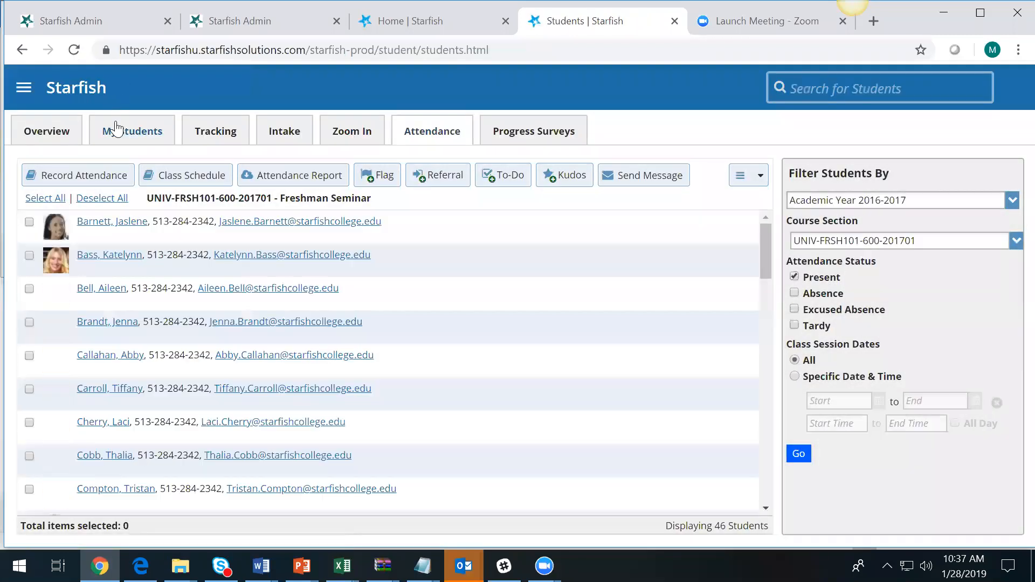
click(116, 129)
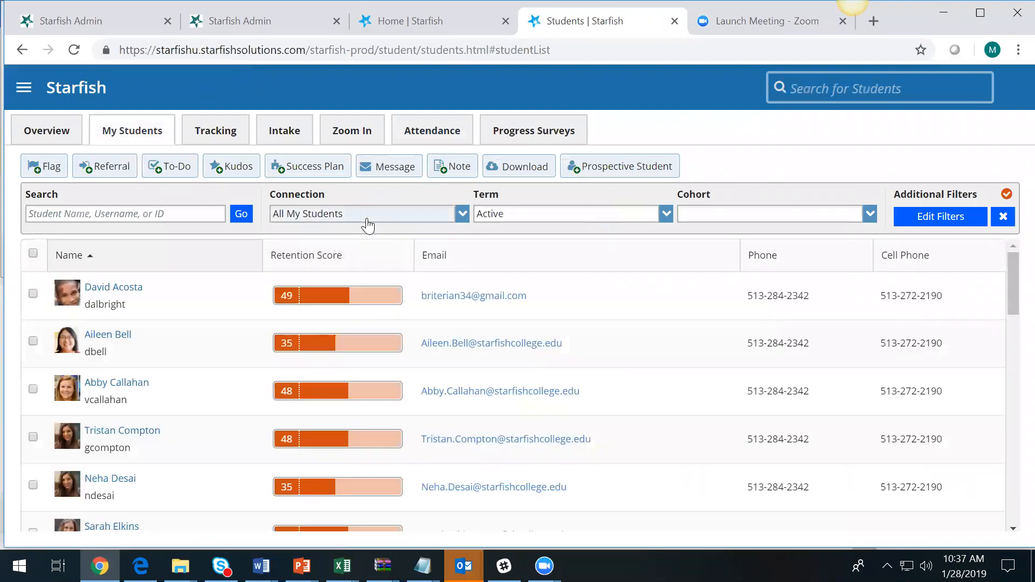
click(366, 221)
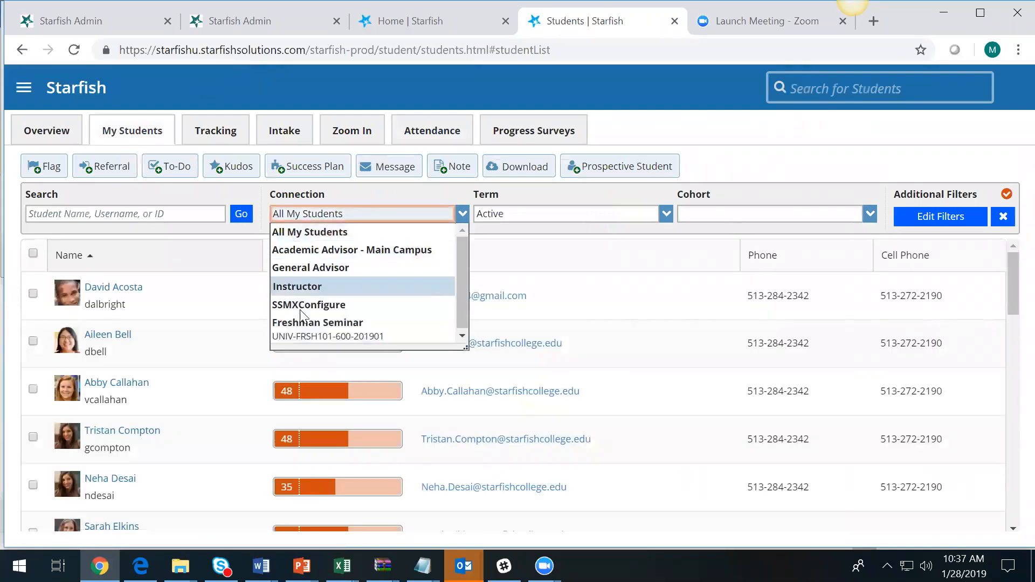
click(321, 252)
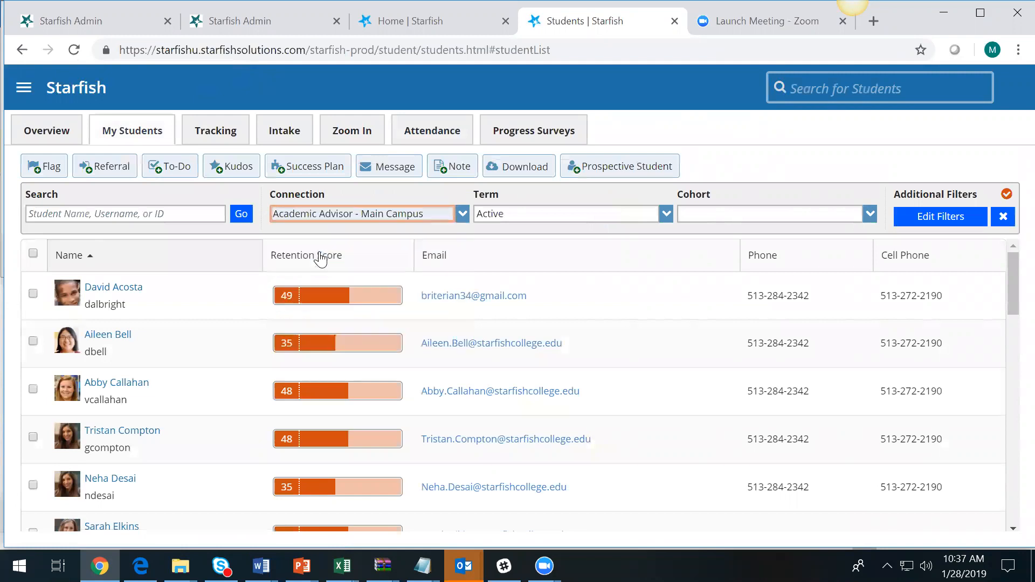
Clear the additional filters from the student list and look through the unfiltered first page
drag(1010, 281, 1012, 516)
click(1003, 216)
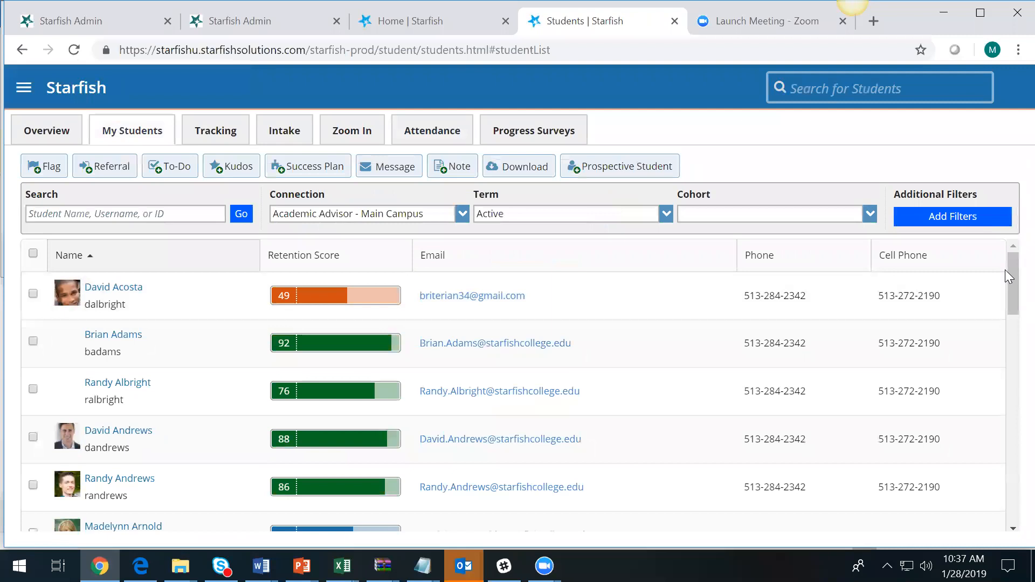
drag(1009, 269, 1012, 459)
click(1012, 459)
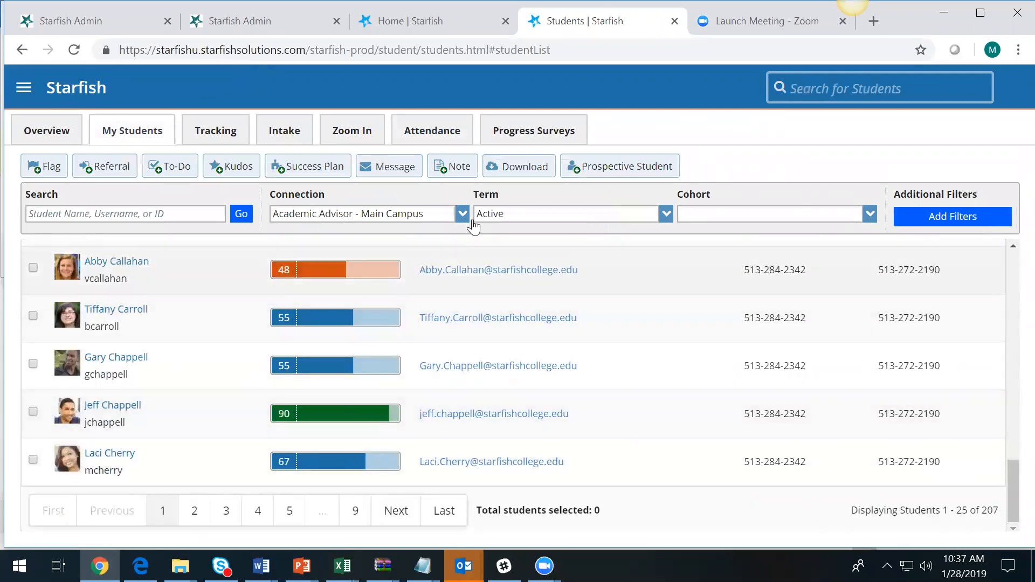
Filter the student list by the General Advisor connection and look through the listed students
click(437, 214)
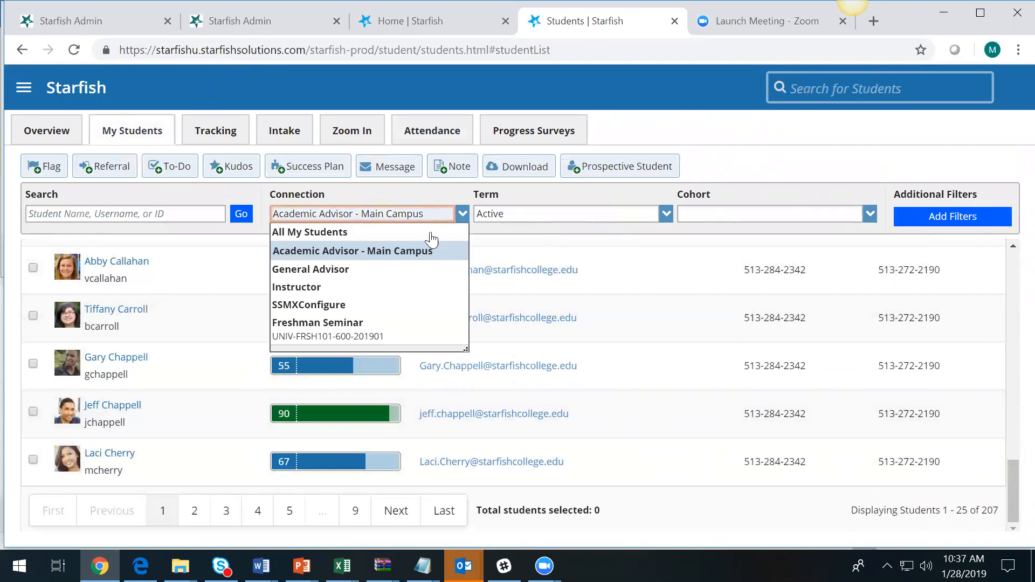
click(413, 269)
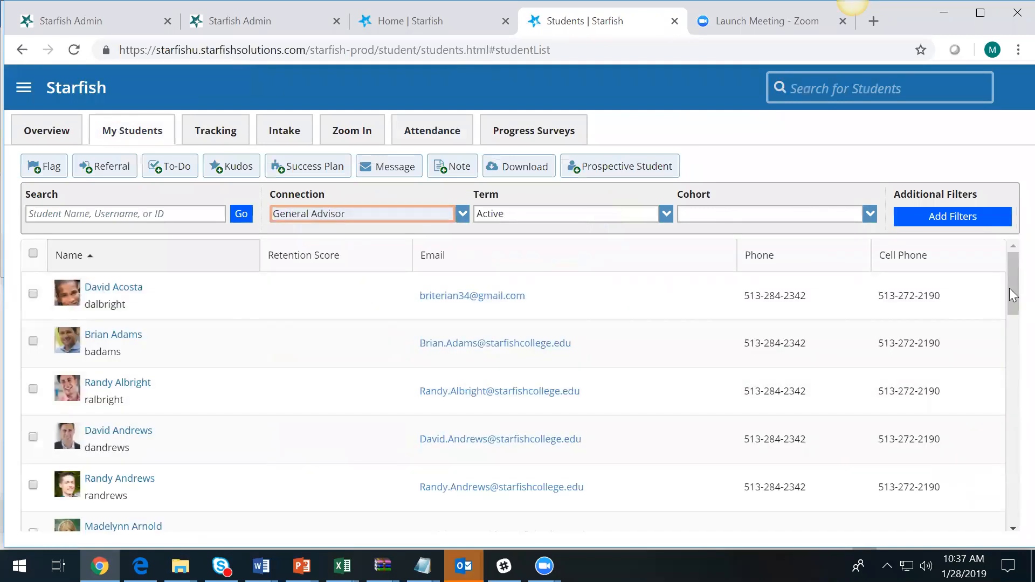
scroll(1012, 381, down, 1)
drag(1012, 381, 998, 530)
scroll(981, 404, up, 15)
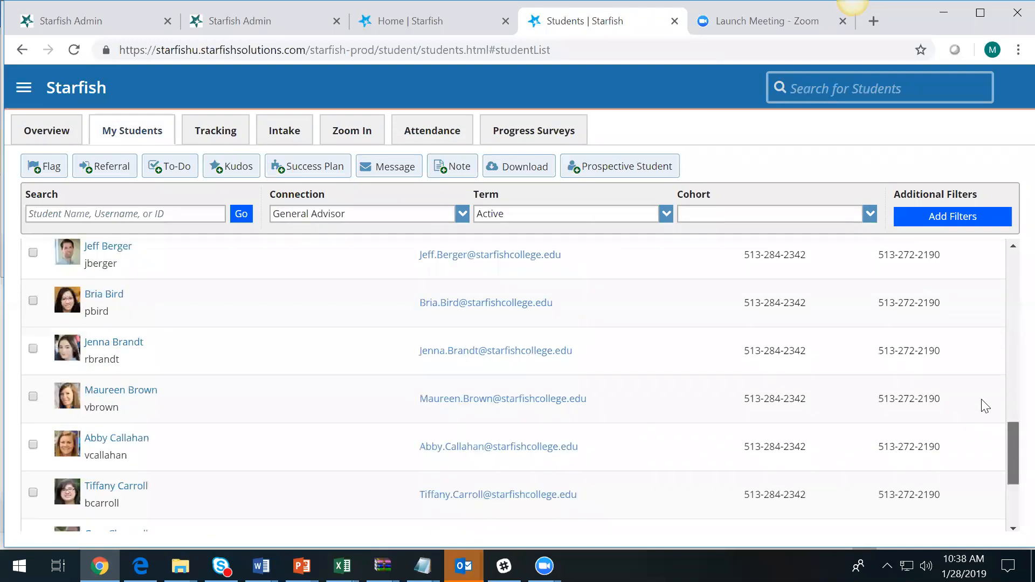
Look through the available connection and term filter choices, keeping General Advisor and the Active term
click(358, 218)
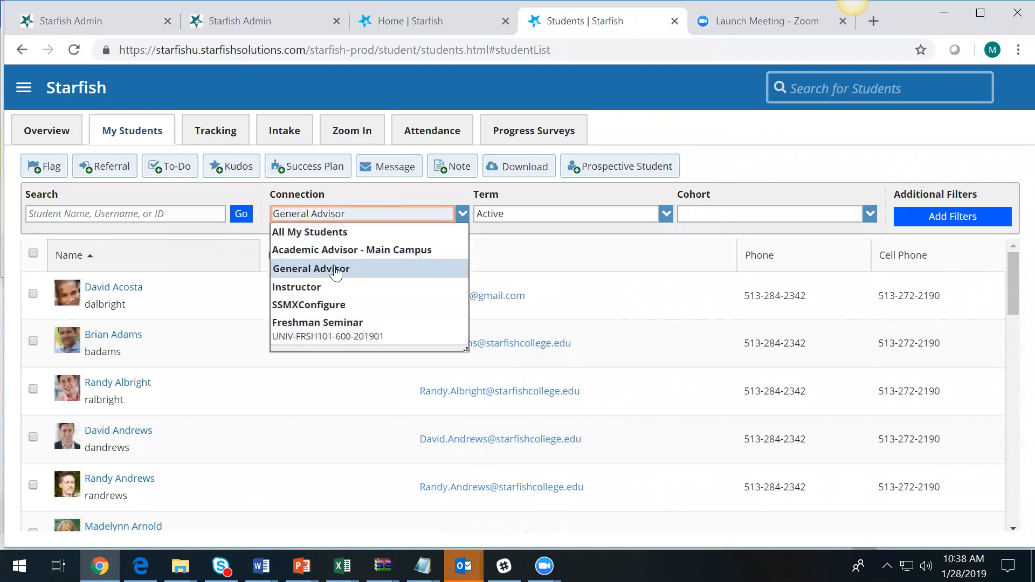
click(587, 216)
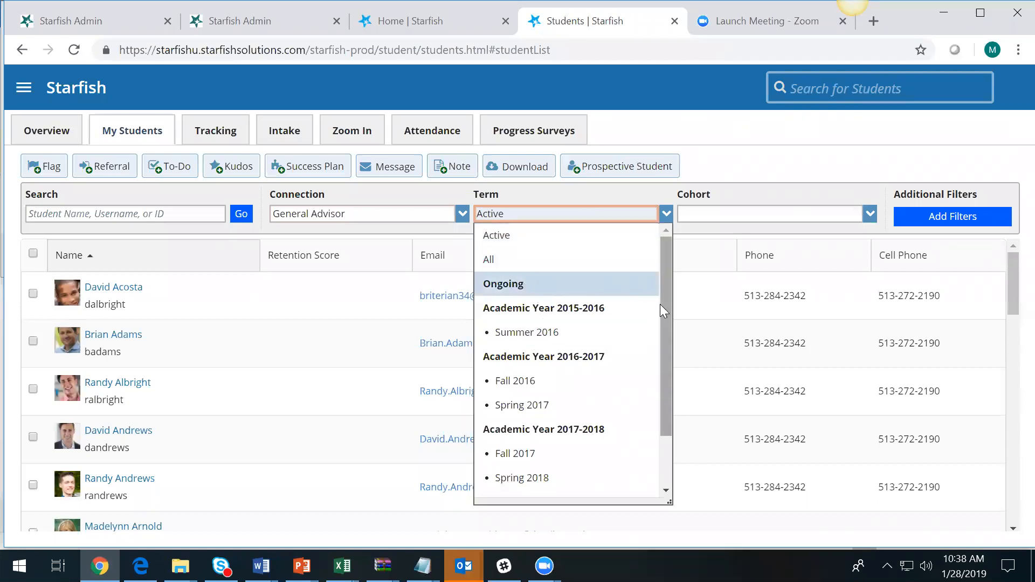
drag(658, 312, 647, 412)
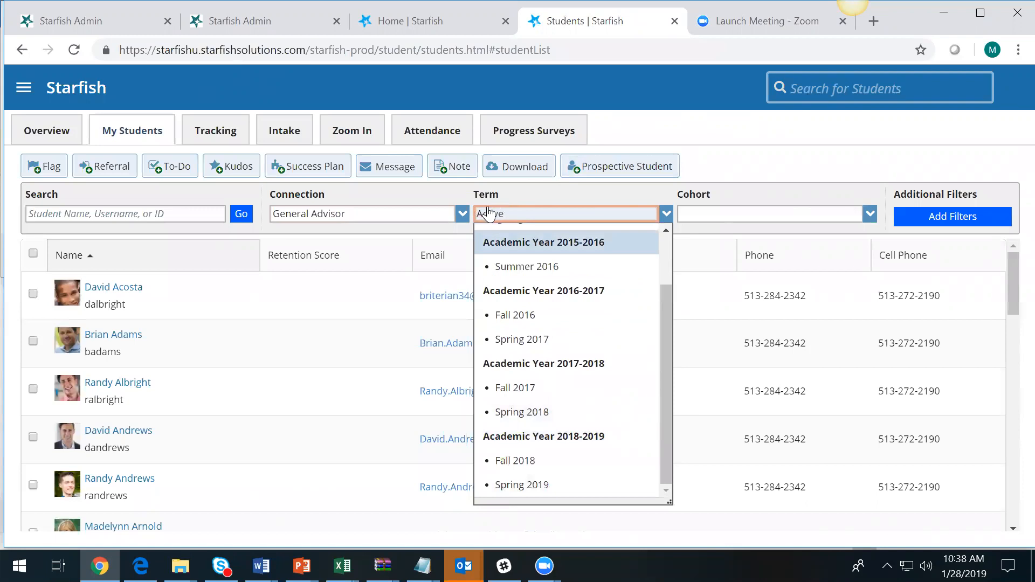
drag(666, 297, 657, 234)
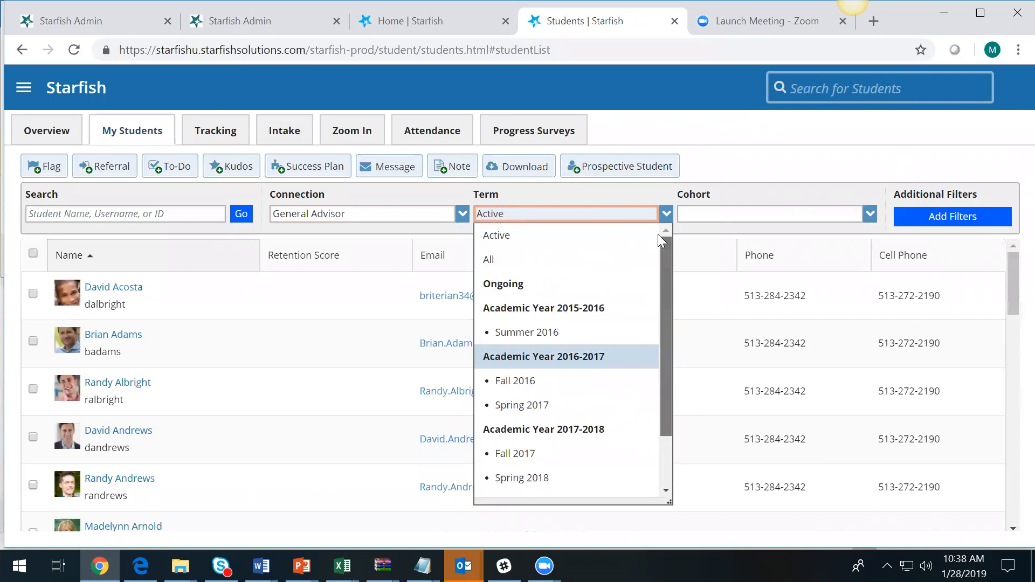
click(628, 236)
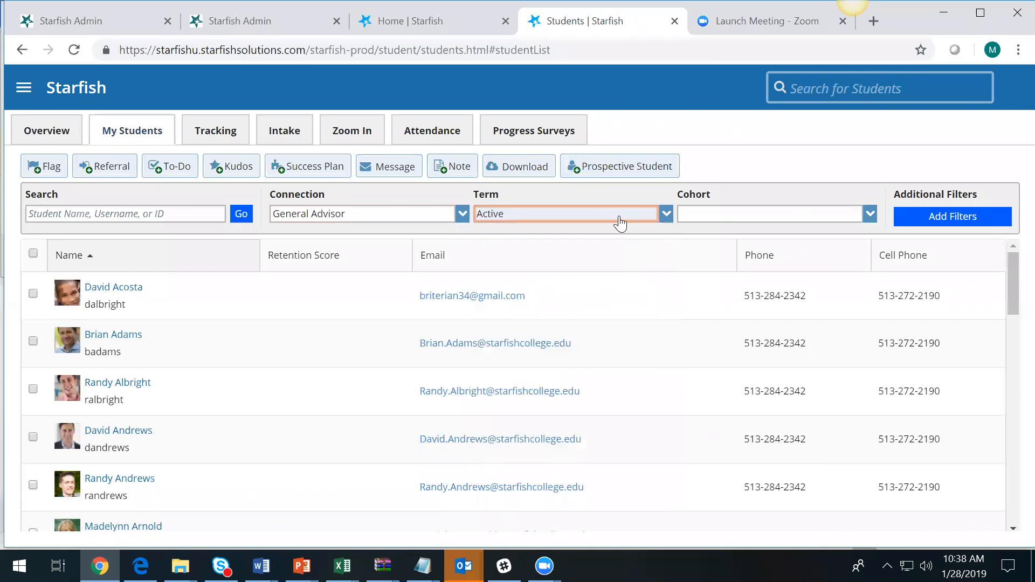
click(620, 219)
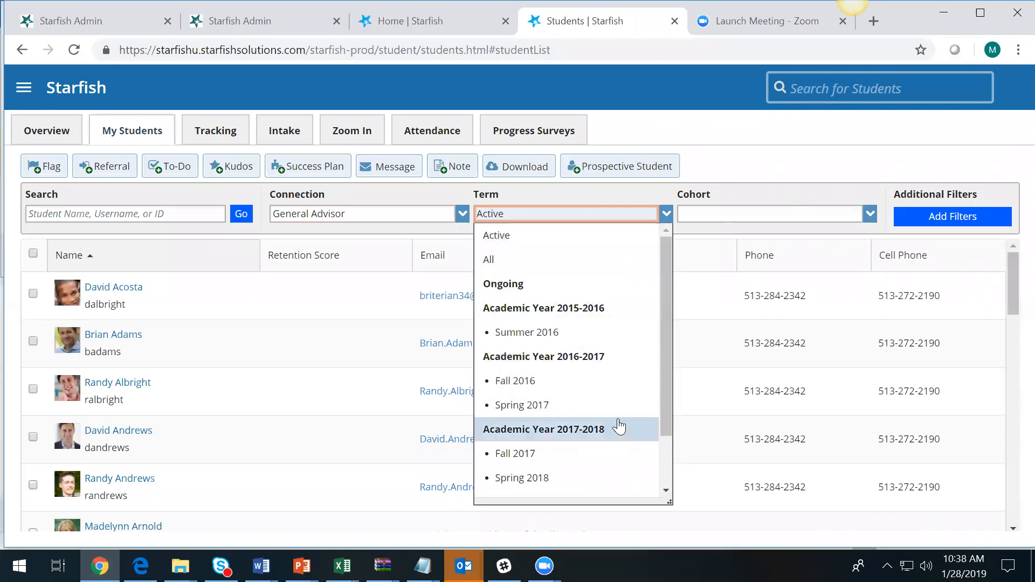
click(736, 156)
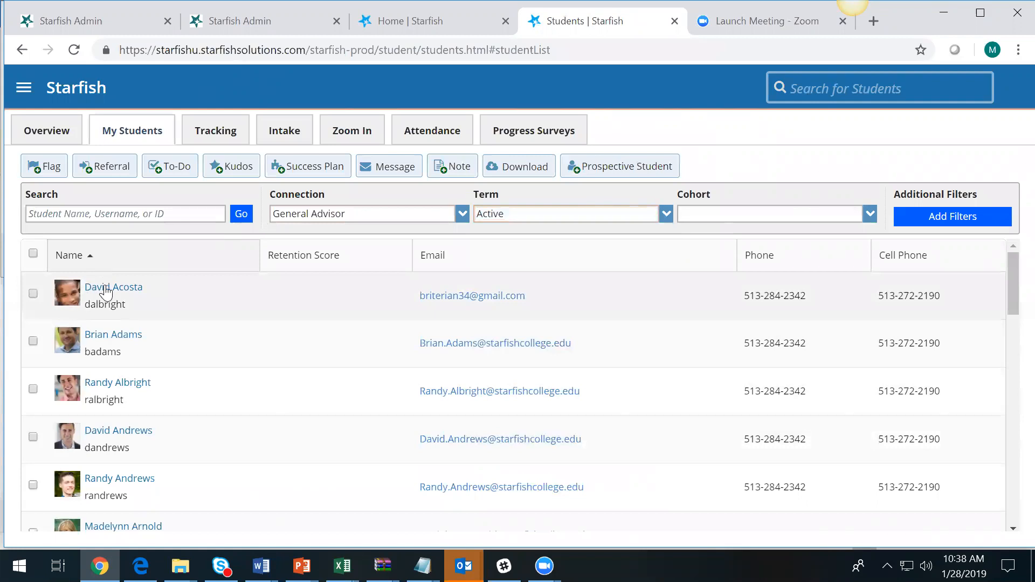
View the contact card and folder overview of the first student in the list, closing the folder without changes
mouse_move(123, 291)
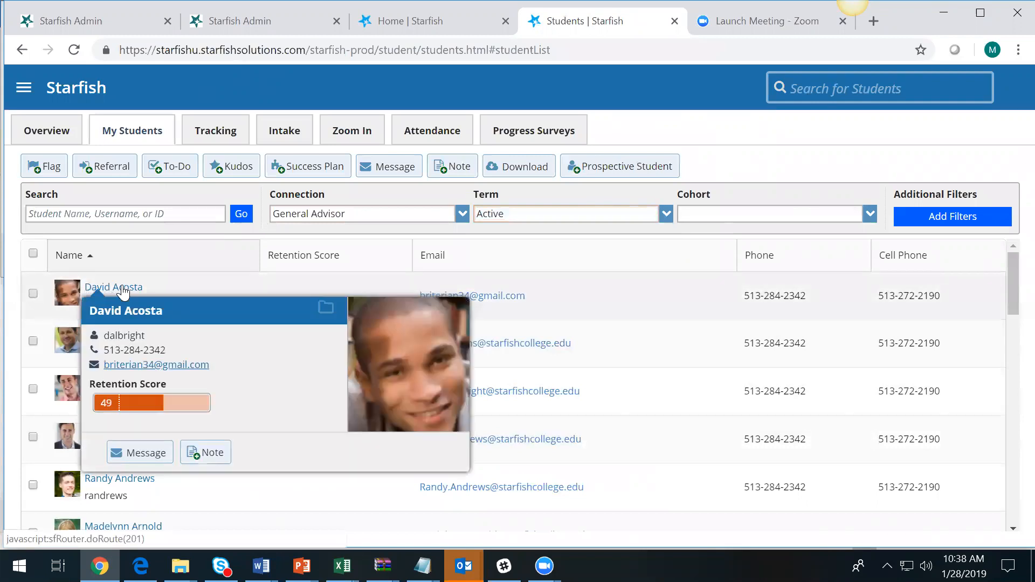
click(123, 290)
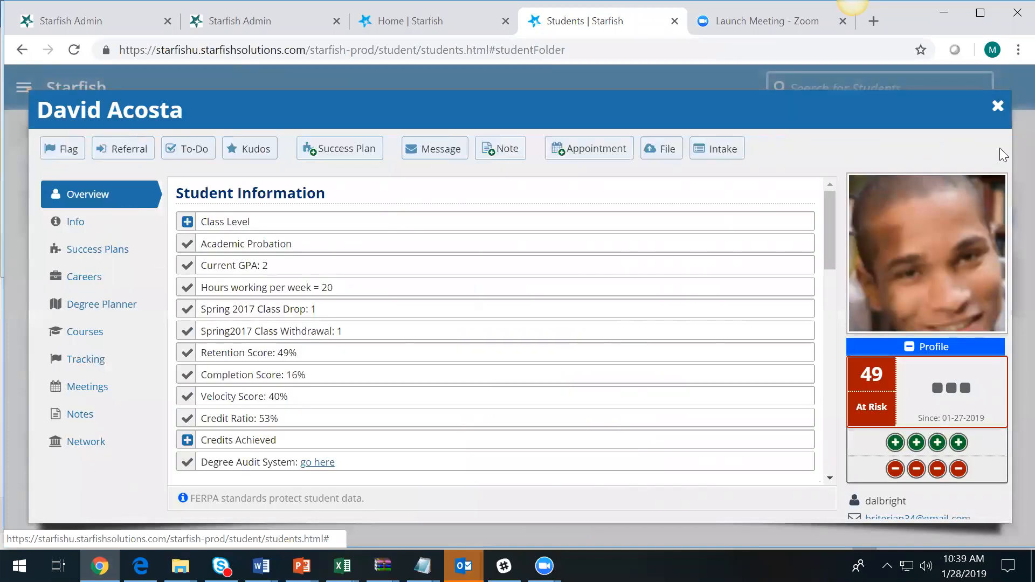
click(998, 106)
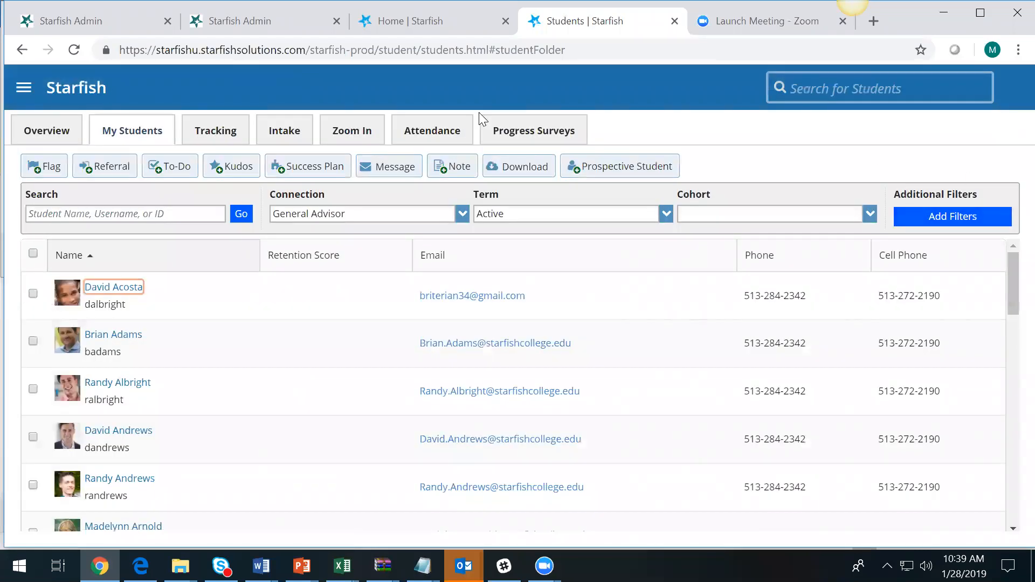